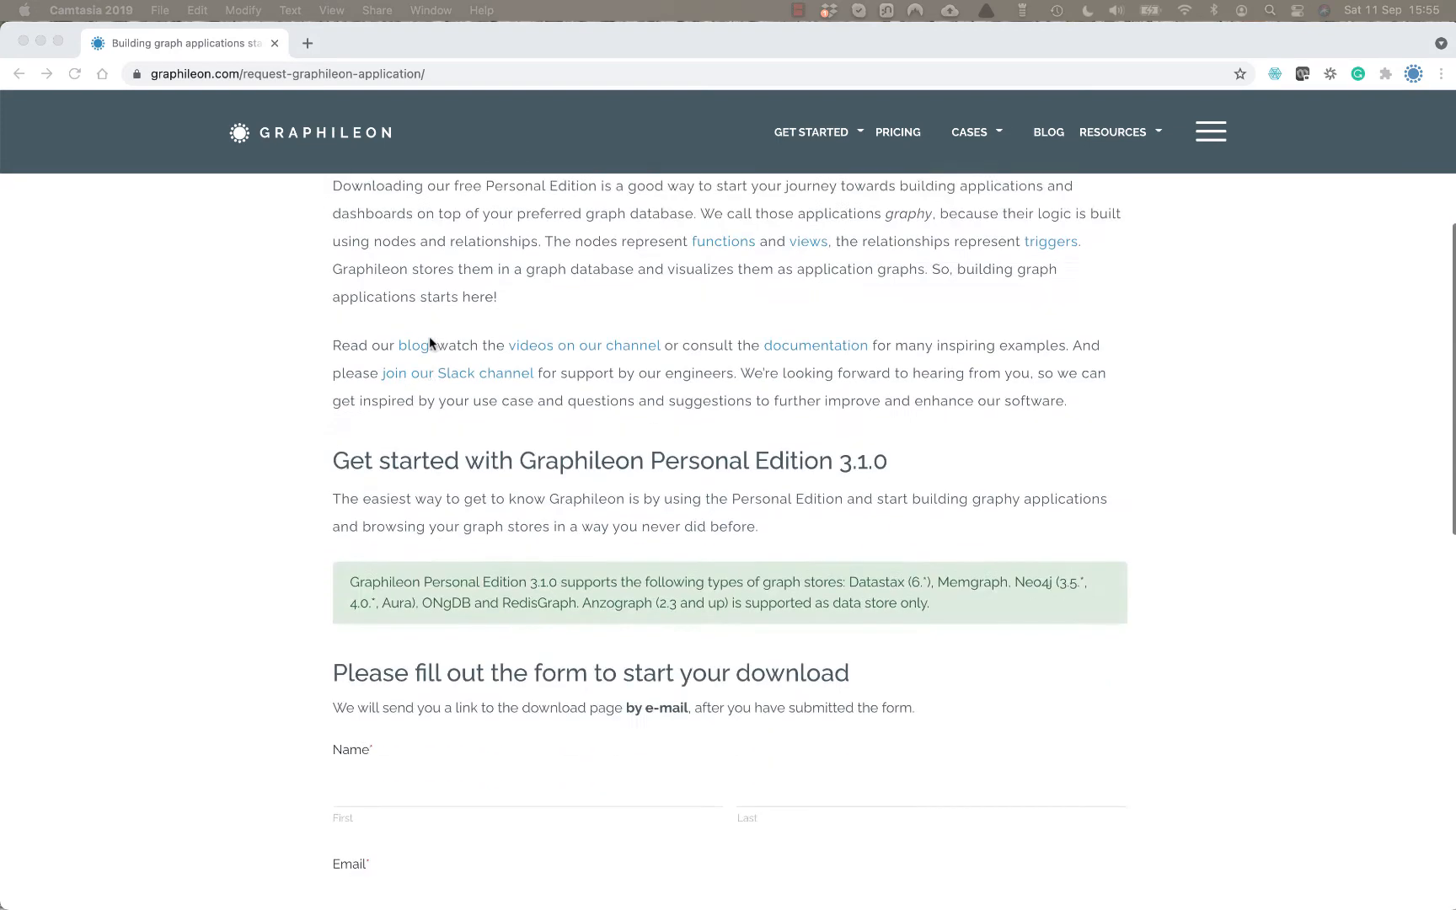
Fill in first and last name, e-mail and confirmation, company Graphileon and function CEO.
left_click(406, 403)
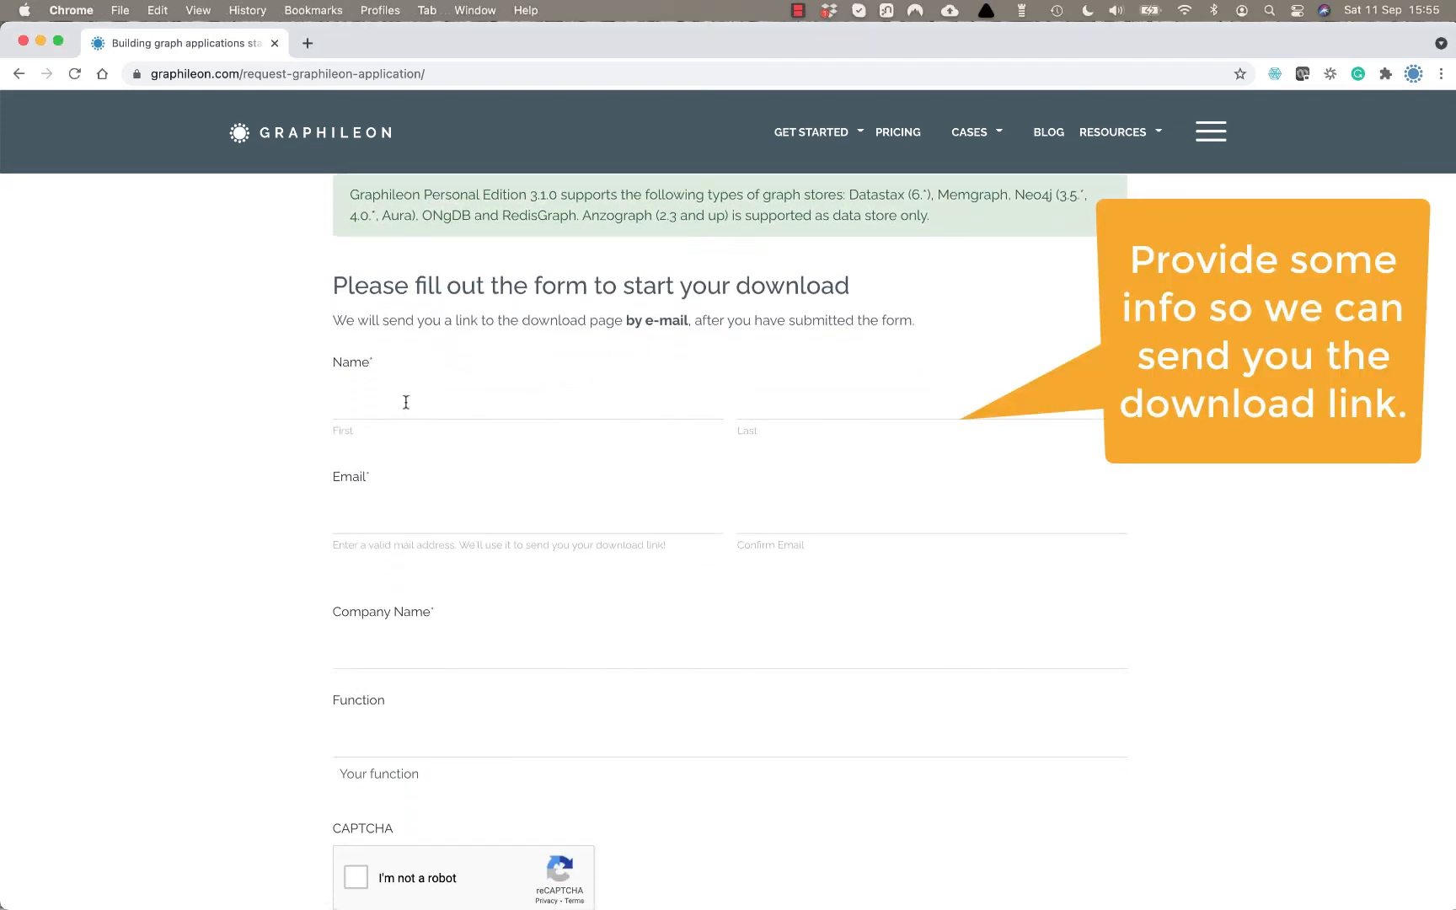
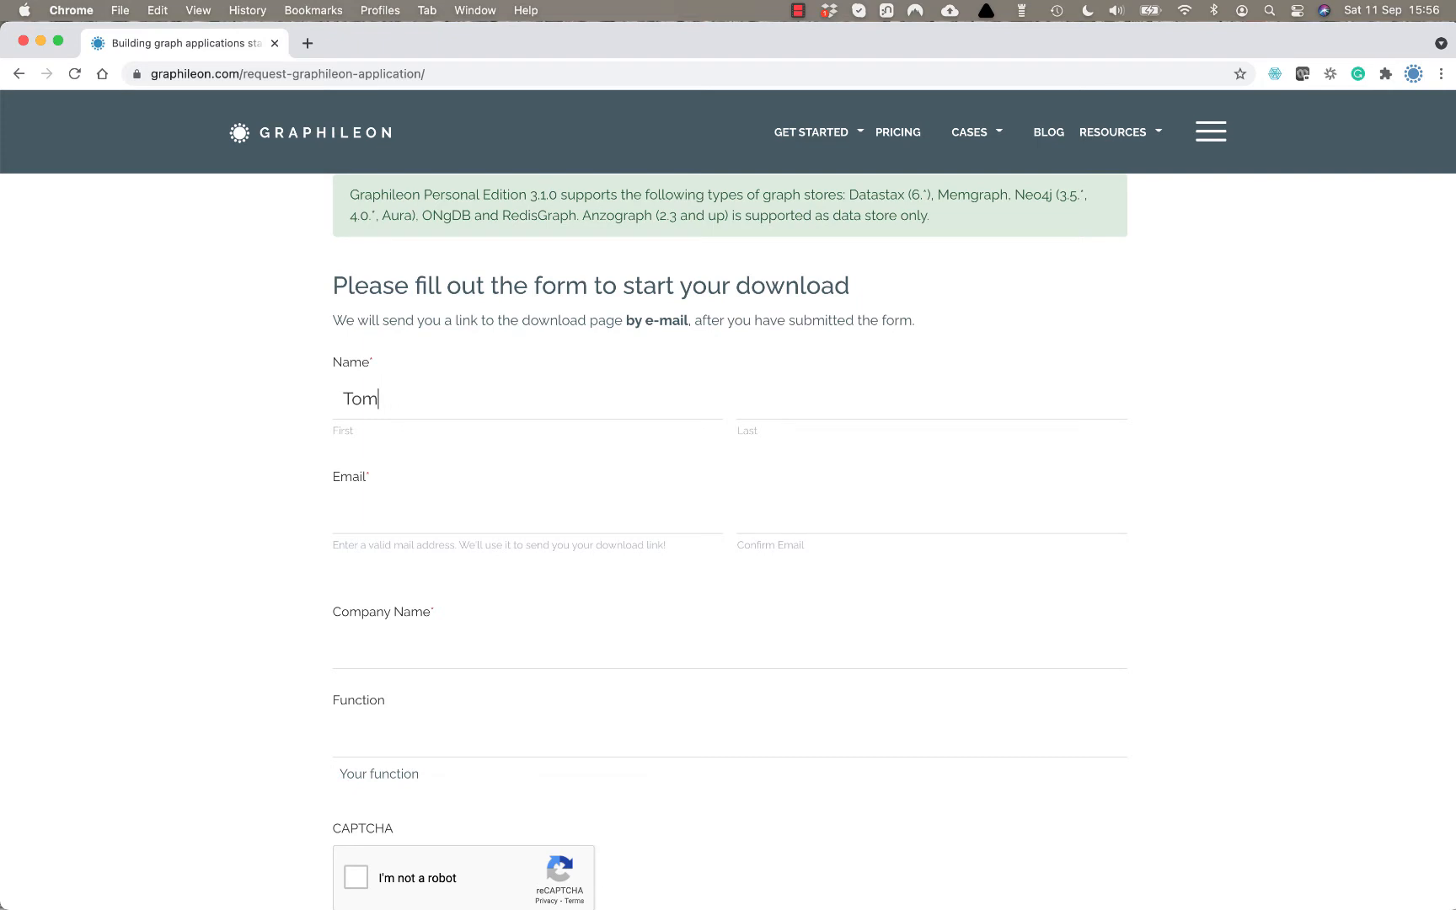
key("Tab")
key("Tab")
key("Tab")
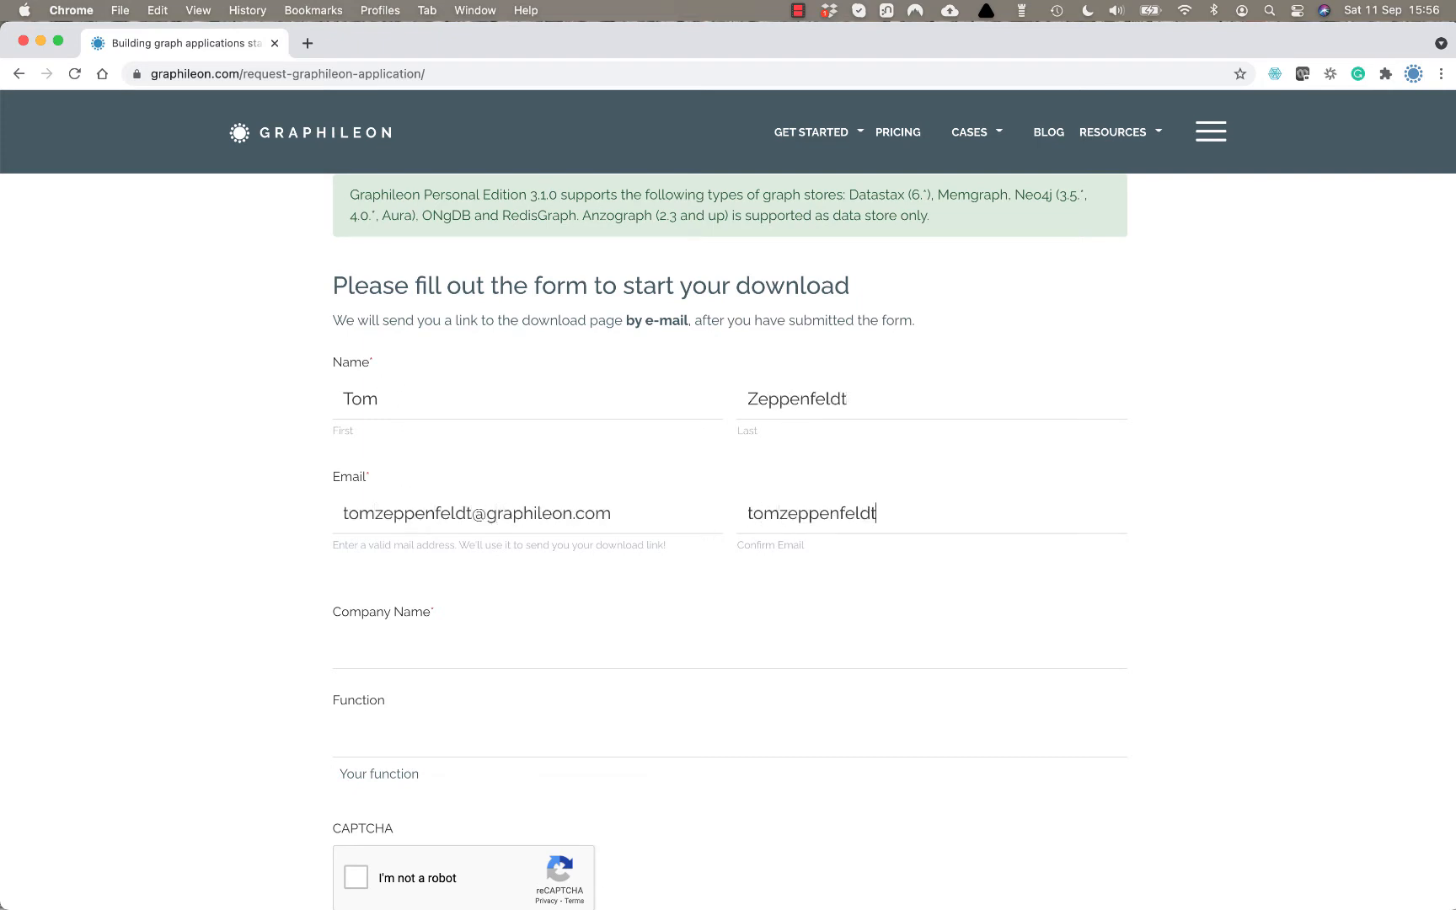
key("Tab")
type("Graphileon")
key("Tab")
type("CEO")
Pass the CAPTCHA, accept the licence and news opt-in, and submit the download request.
scroll(385, 744, "down", 3)
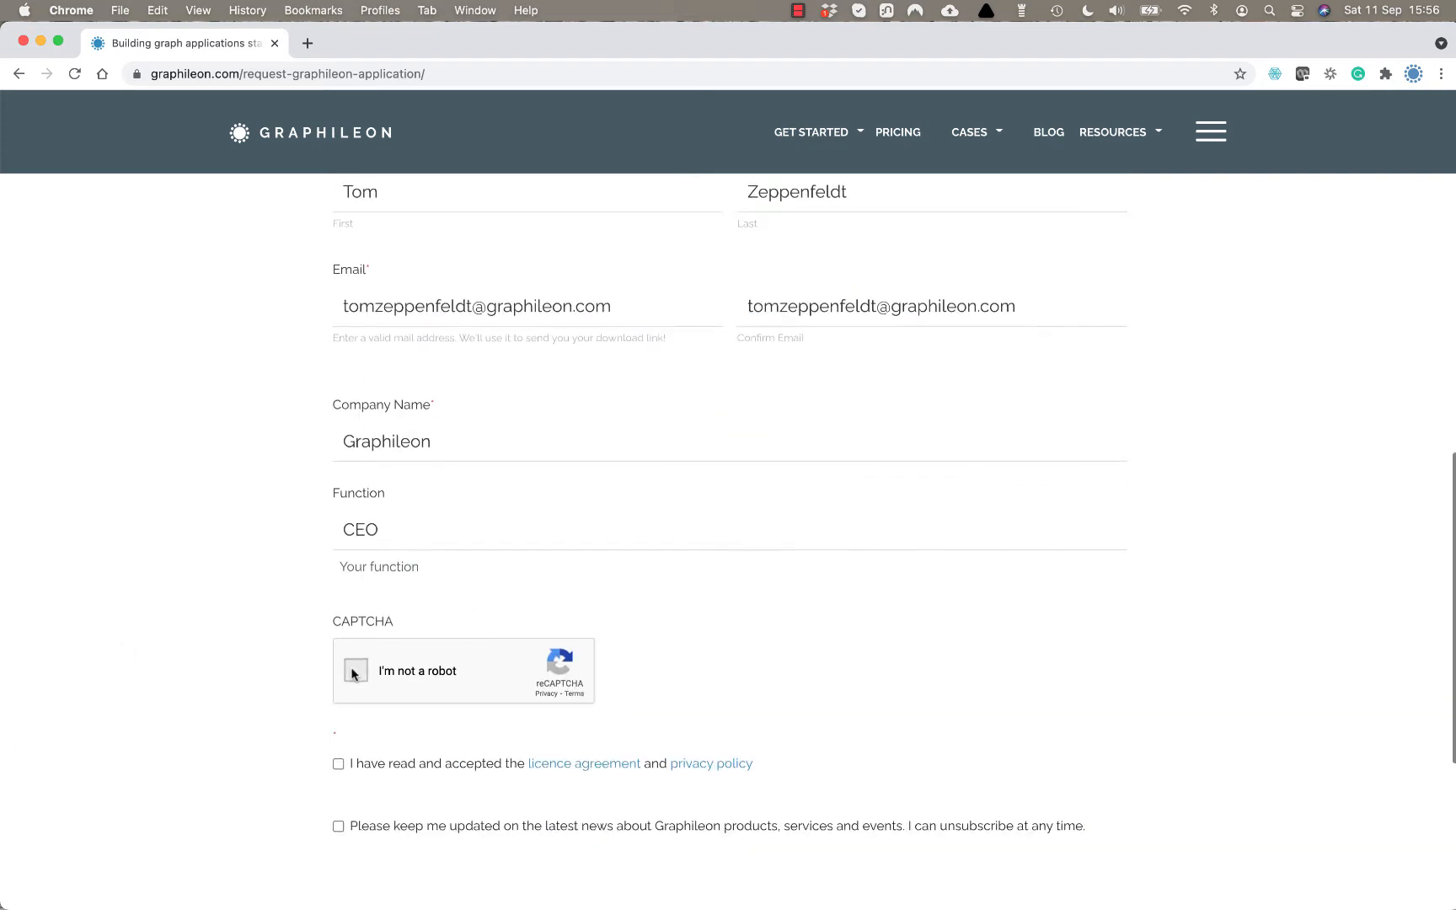
left_click(354, 669)
left_click(338, 764)
left_click(338, 826)
scroll(255, 720, "down", 4)
left_click(737, 593)
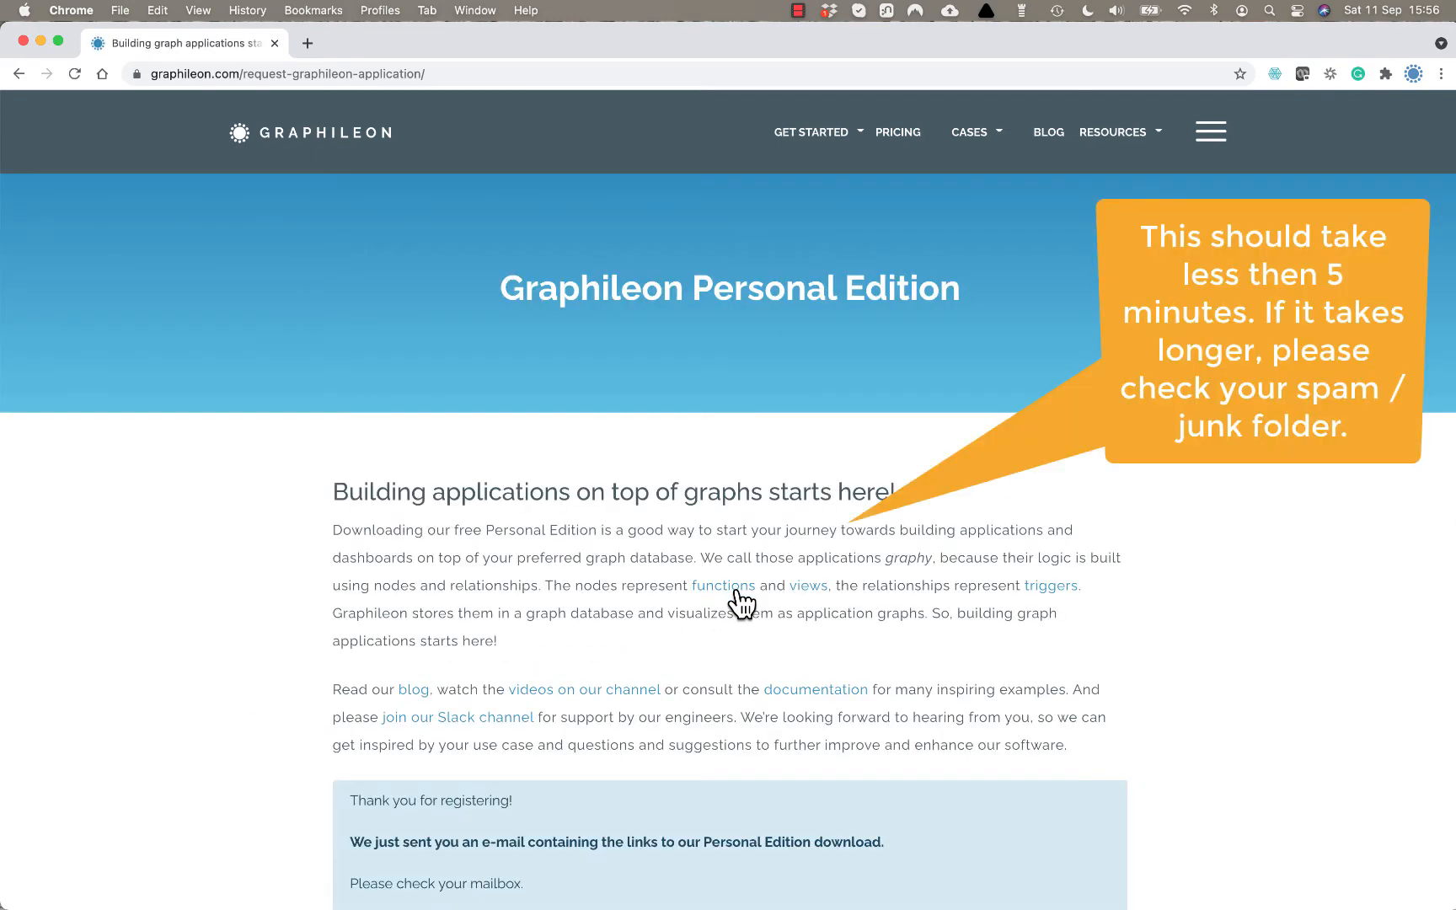
Scroll down the thank-you page confirming the download links were e-mailed.
scroll(740, 600, "down", 3)
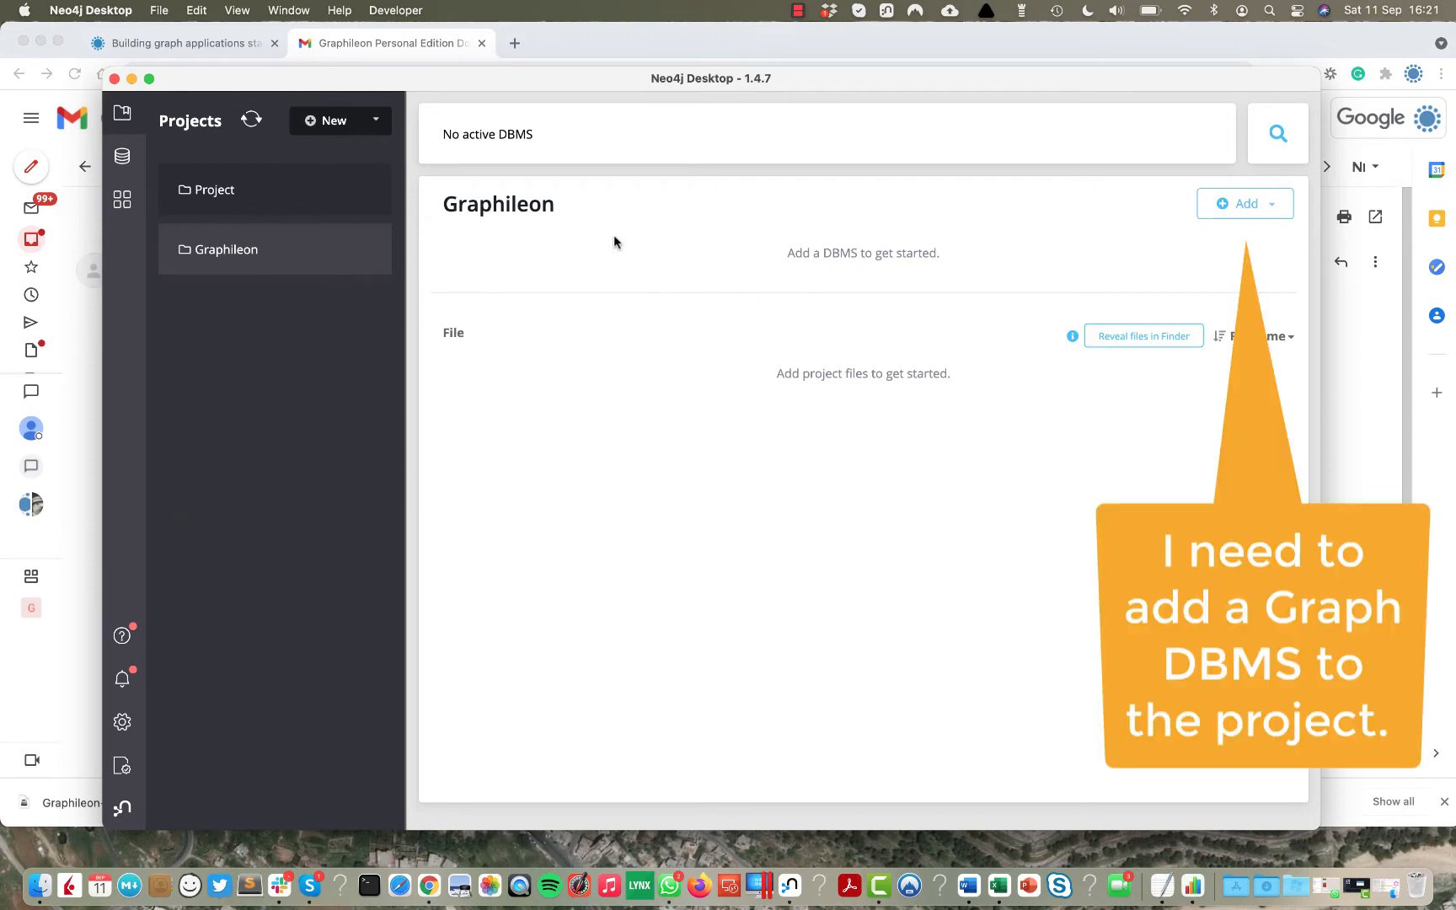
Add a password-protected local DBMS named Graph DBMS, version 4.2.3, to the project.
left_click(1243, 206)
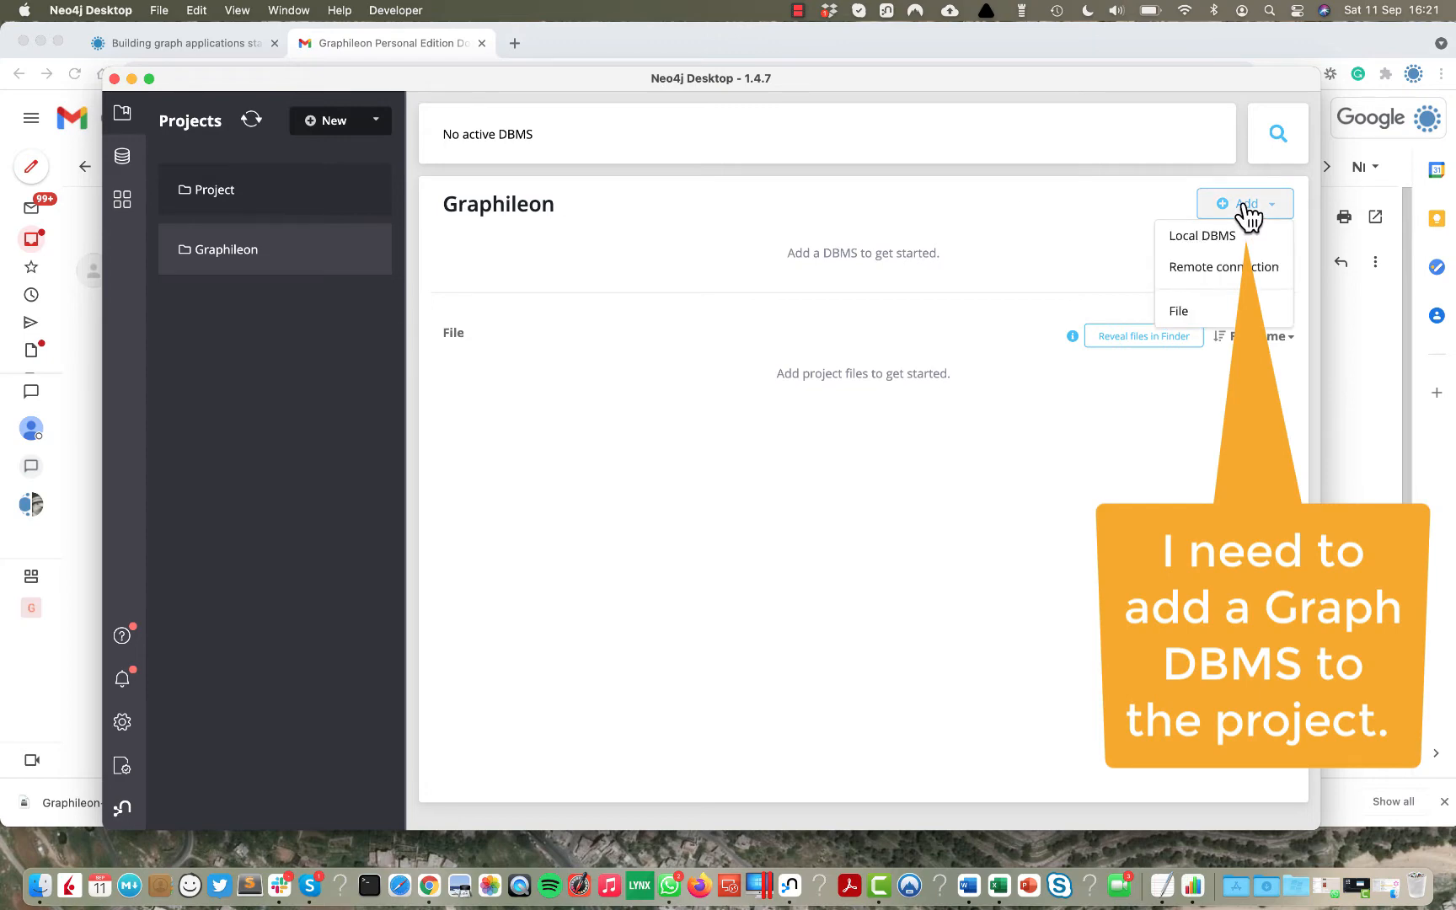
left_click(1205, 236)
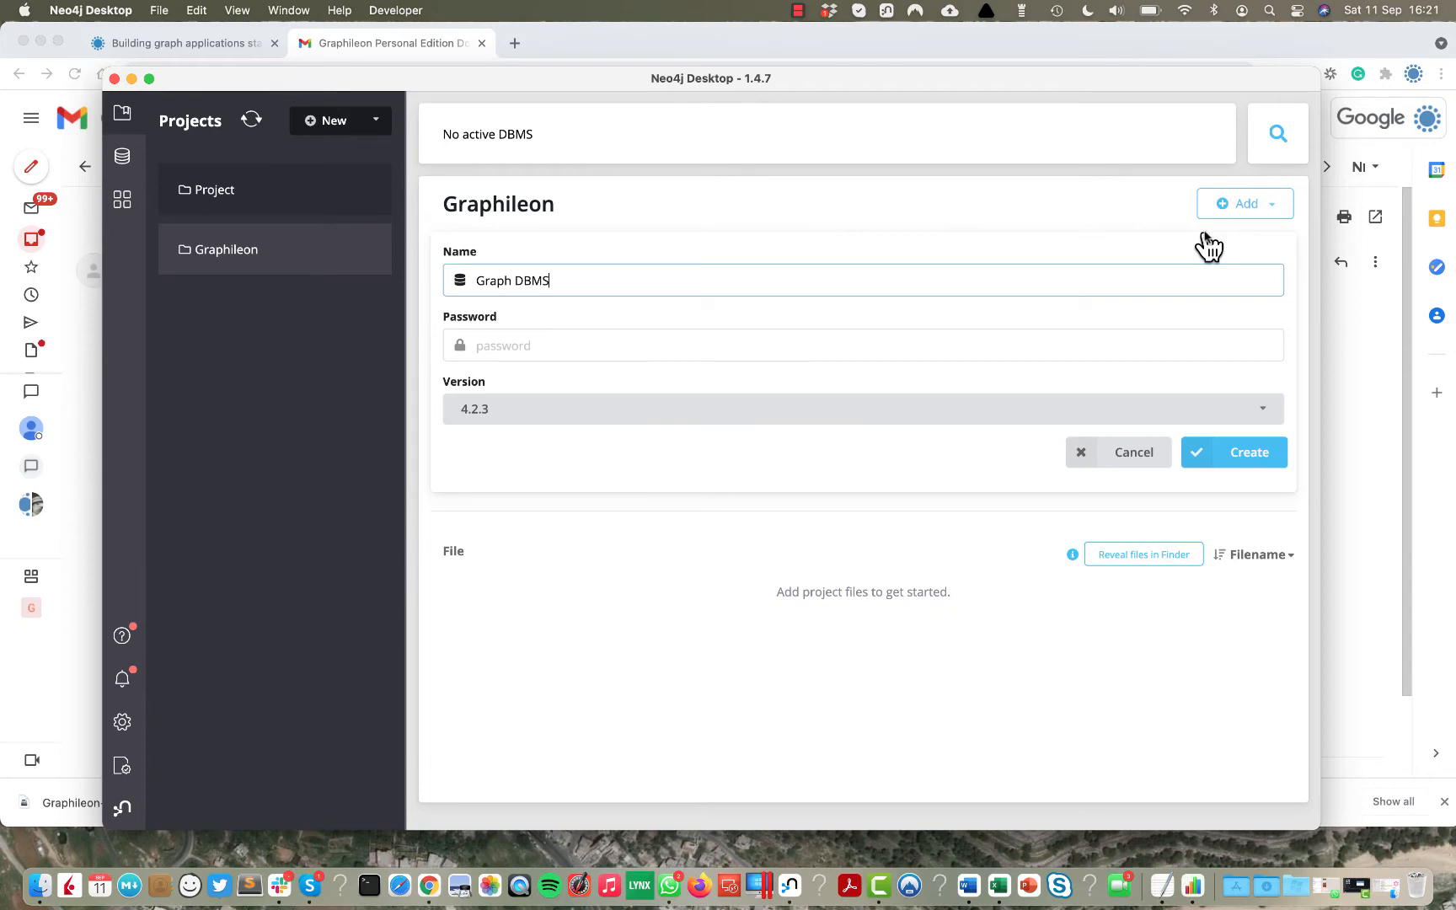
left_click(606, 344)
type("••••")
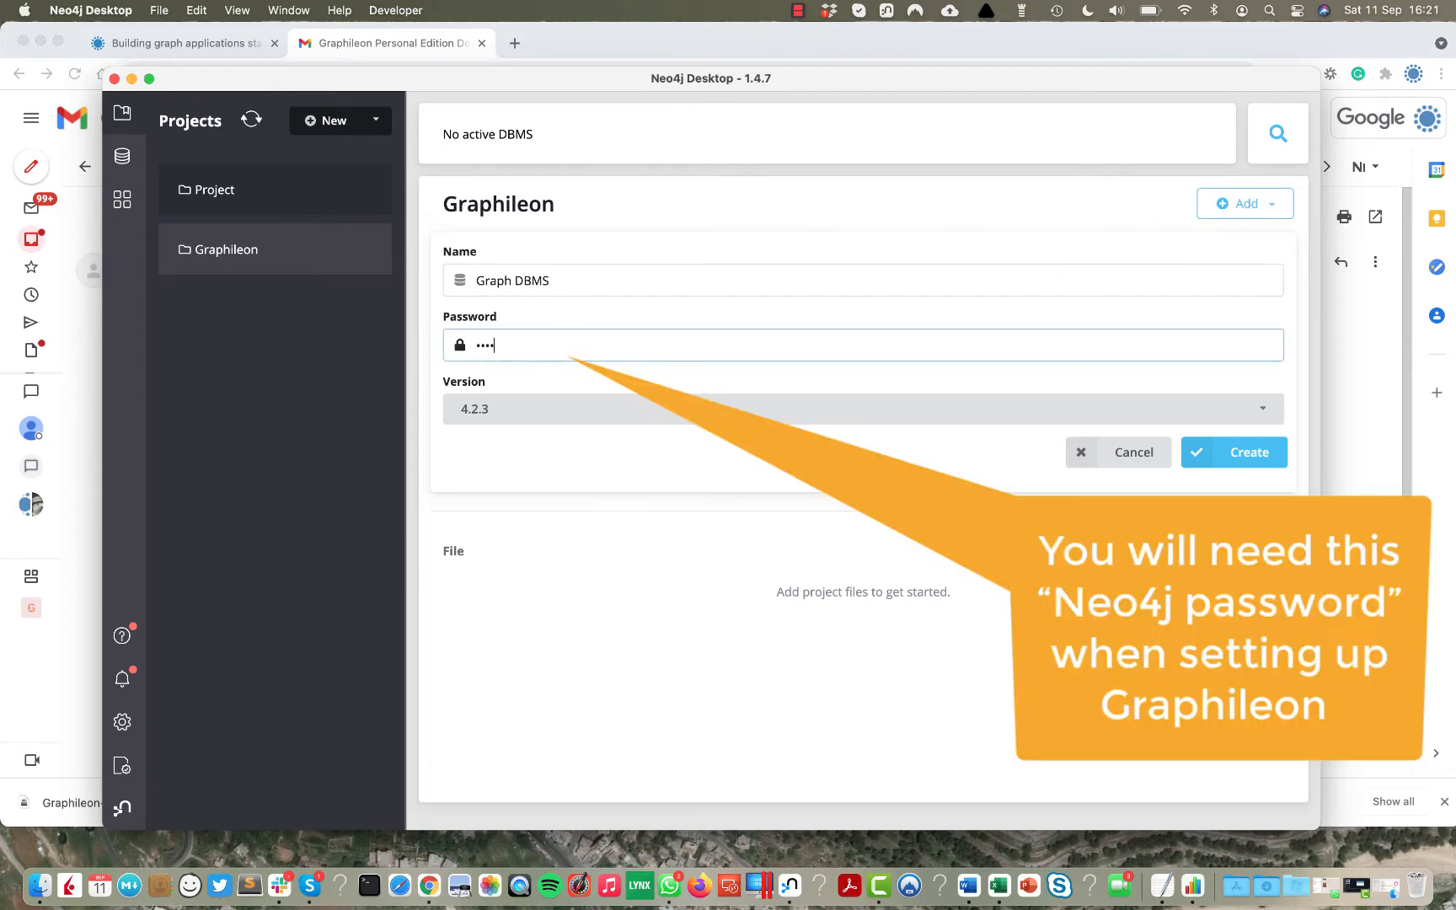
left_click(1249, 452)
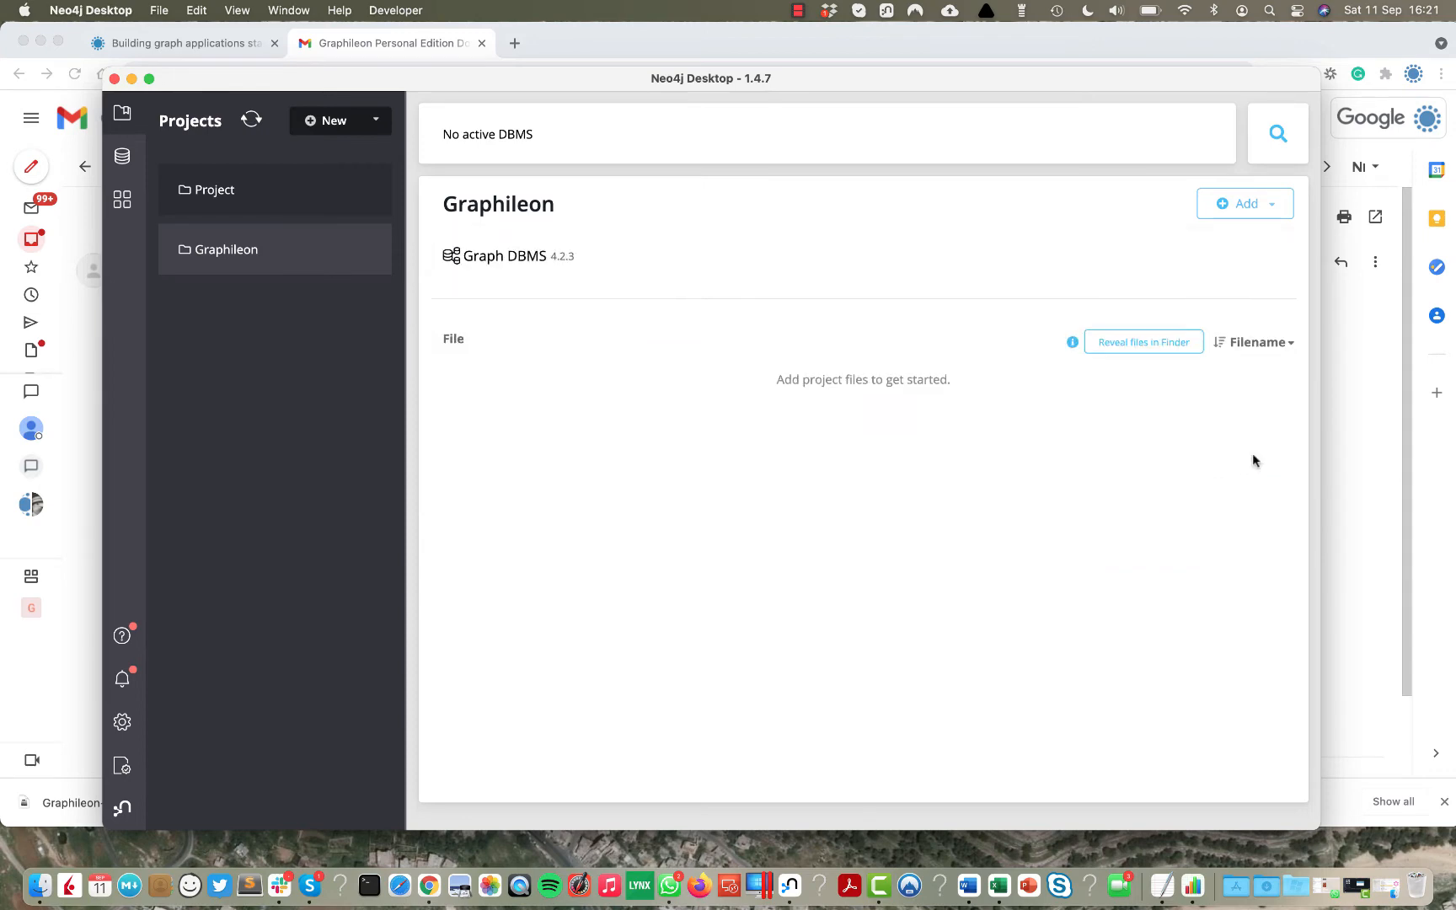
Start Graph DBMS and create an additional database named graphileon.
left_click(527, 265)
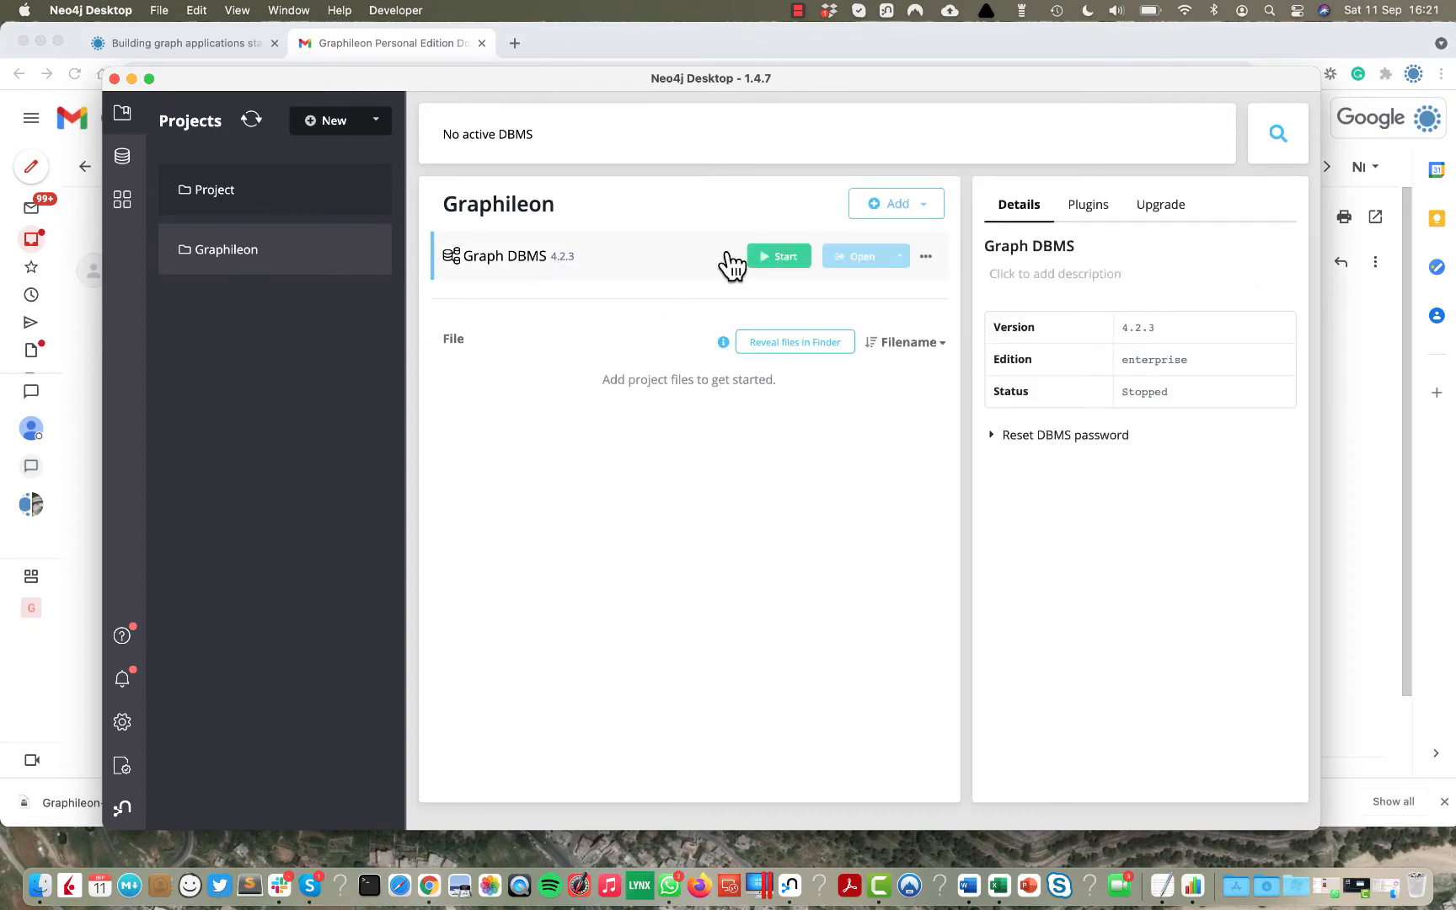
left_click(796, 266)
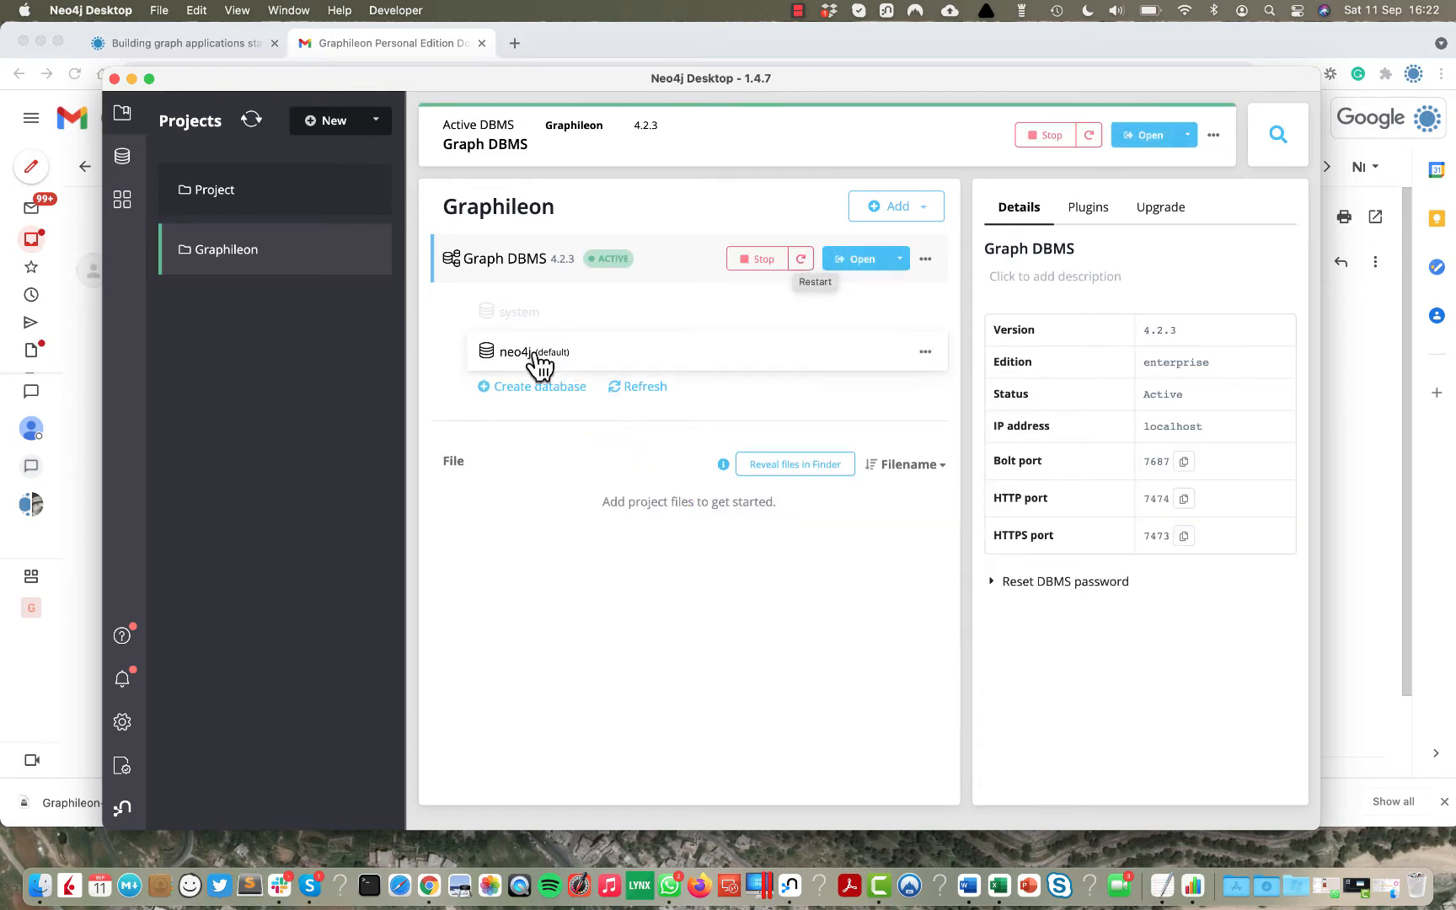
left_click(539, 390)
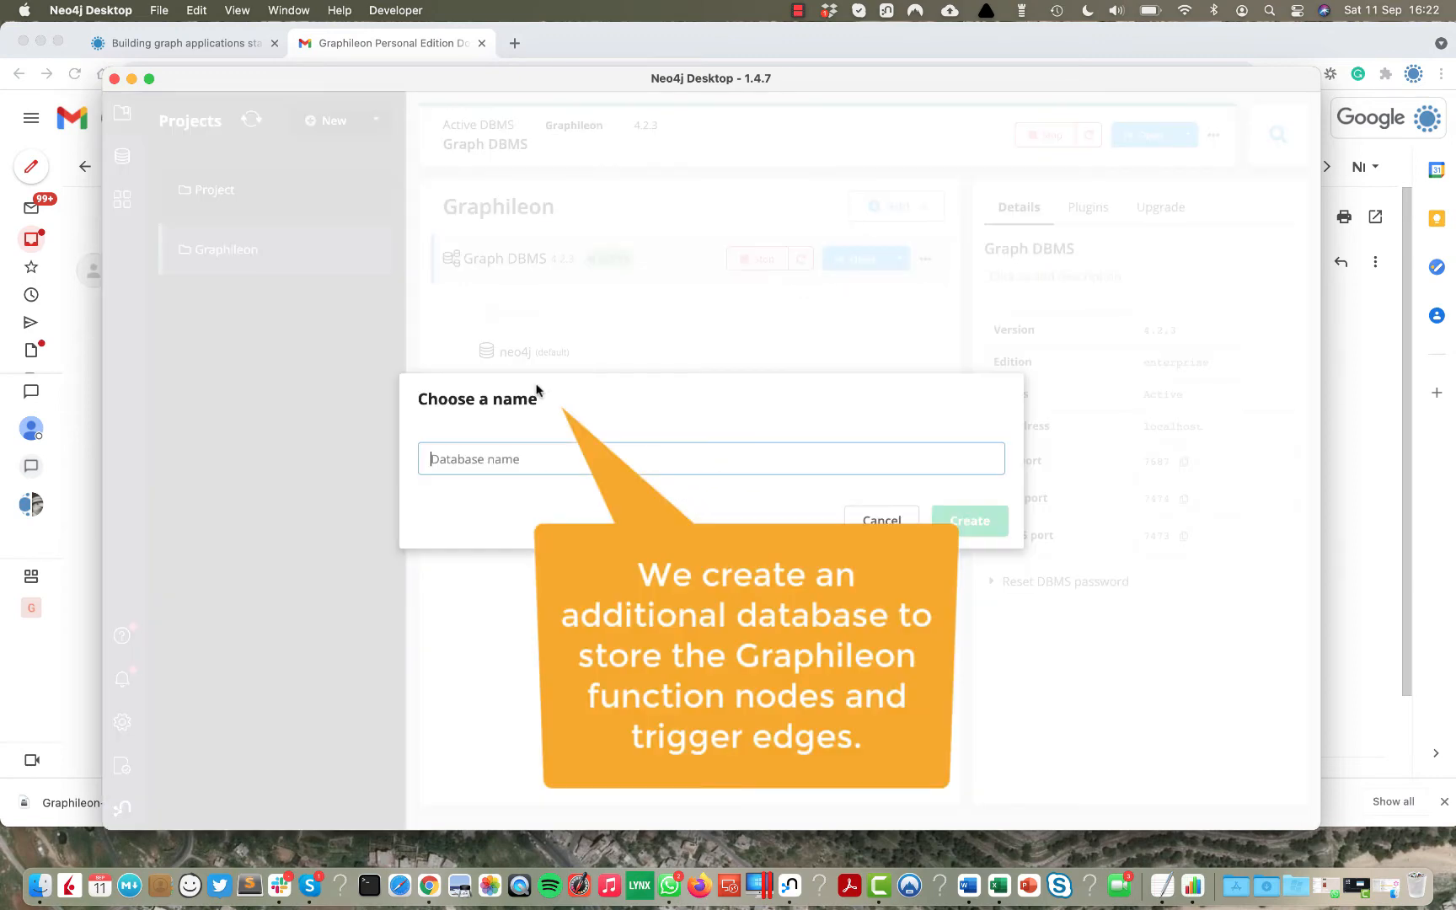
type("graphileon")
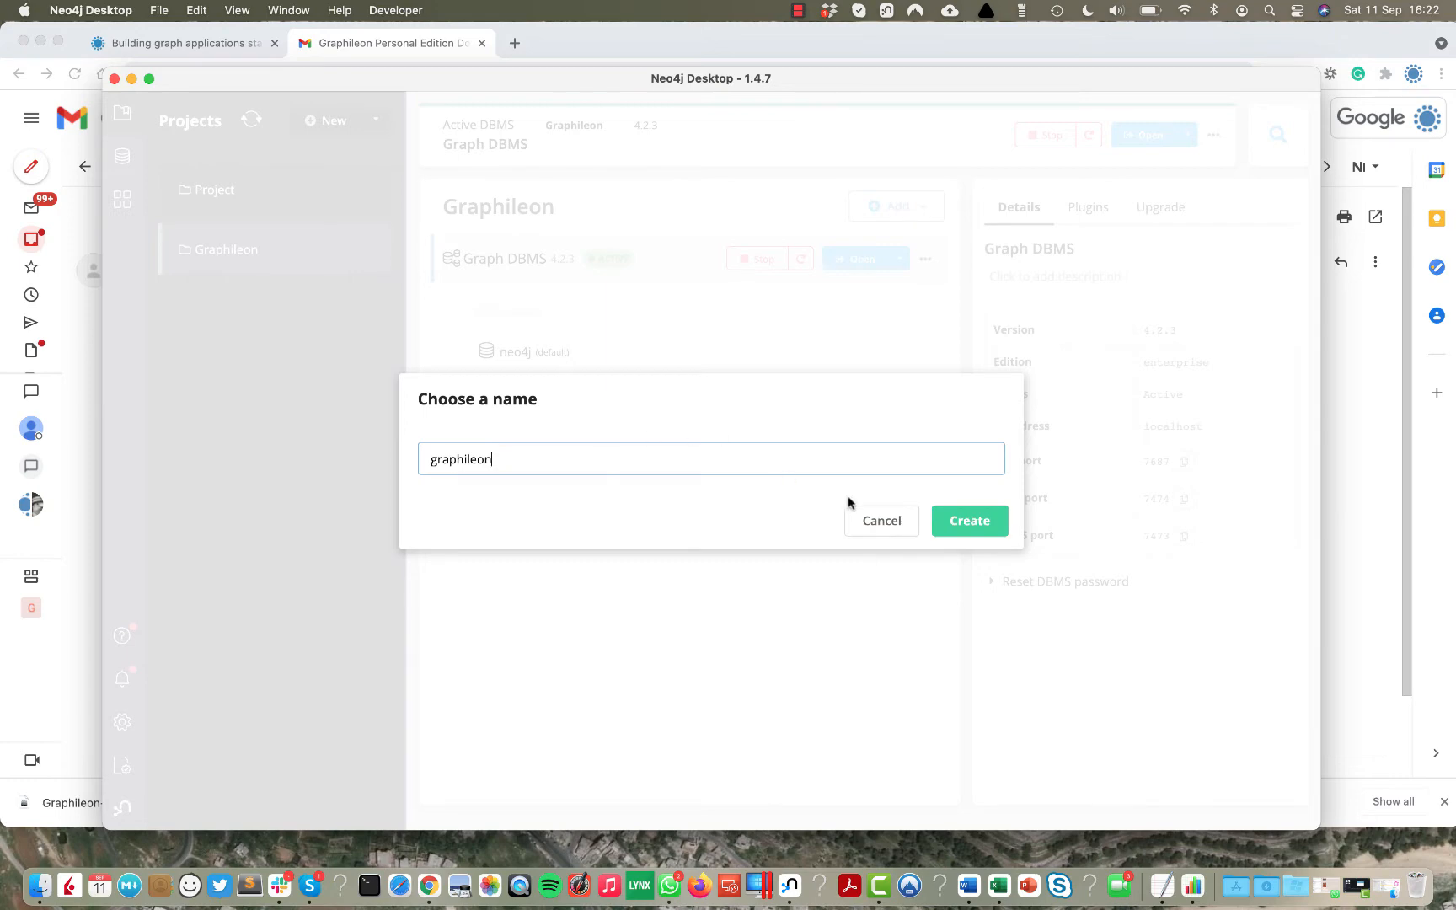
left_click(967, 526)
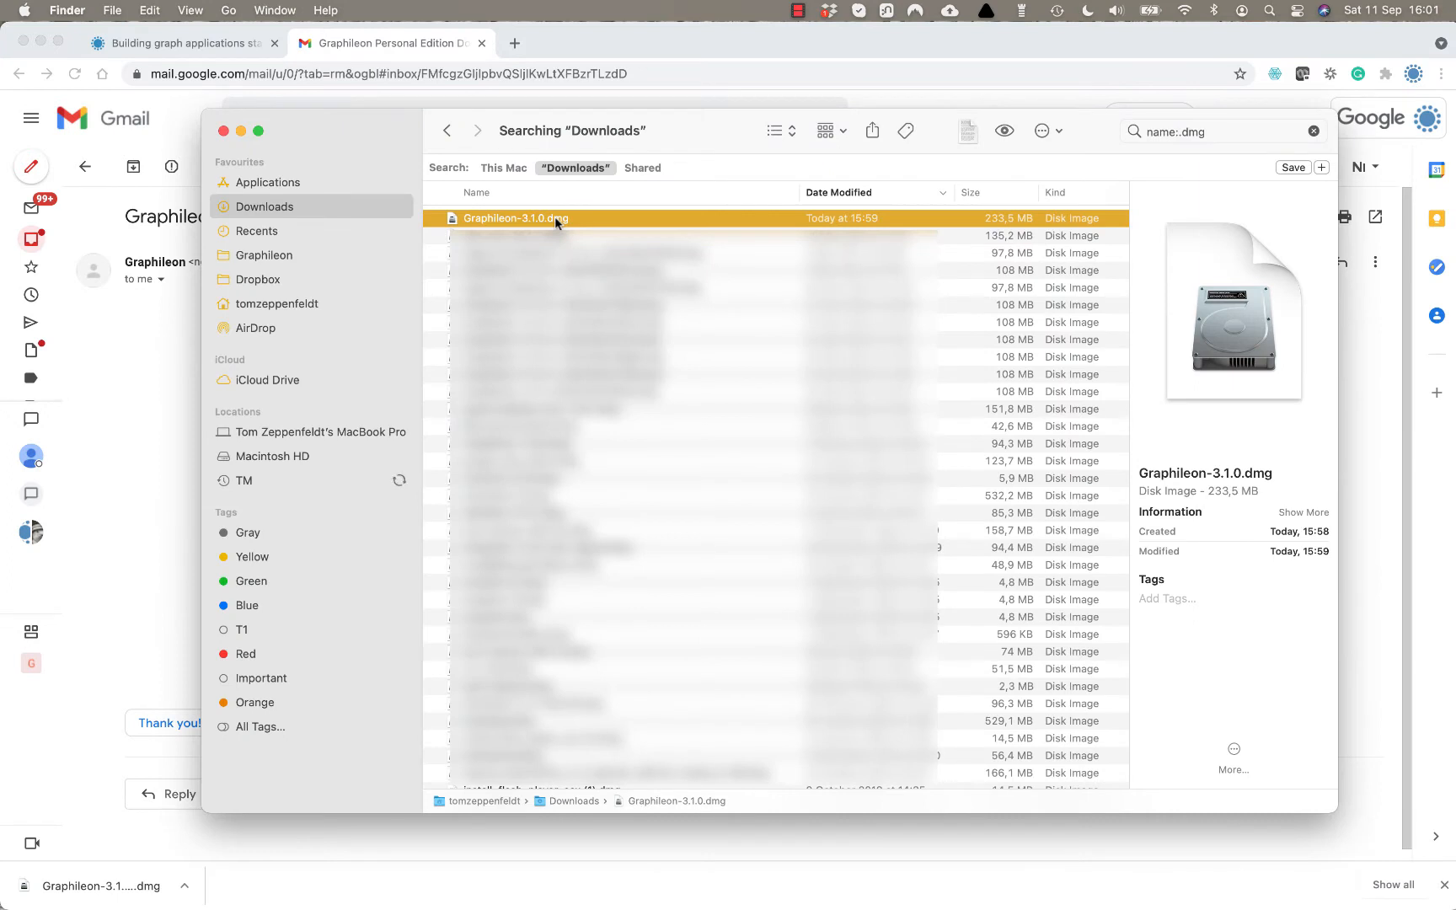
Install Graphileon.app from Graphileon-3.1.0.dmg into Applications and launch it, confirming the open.
double_click(553, 217)
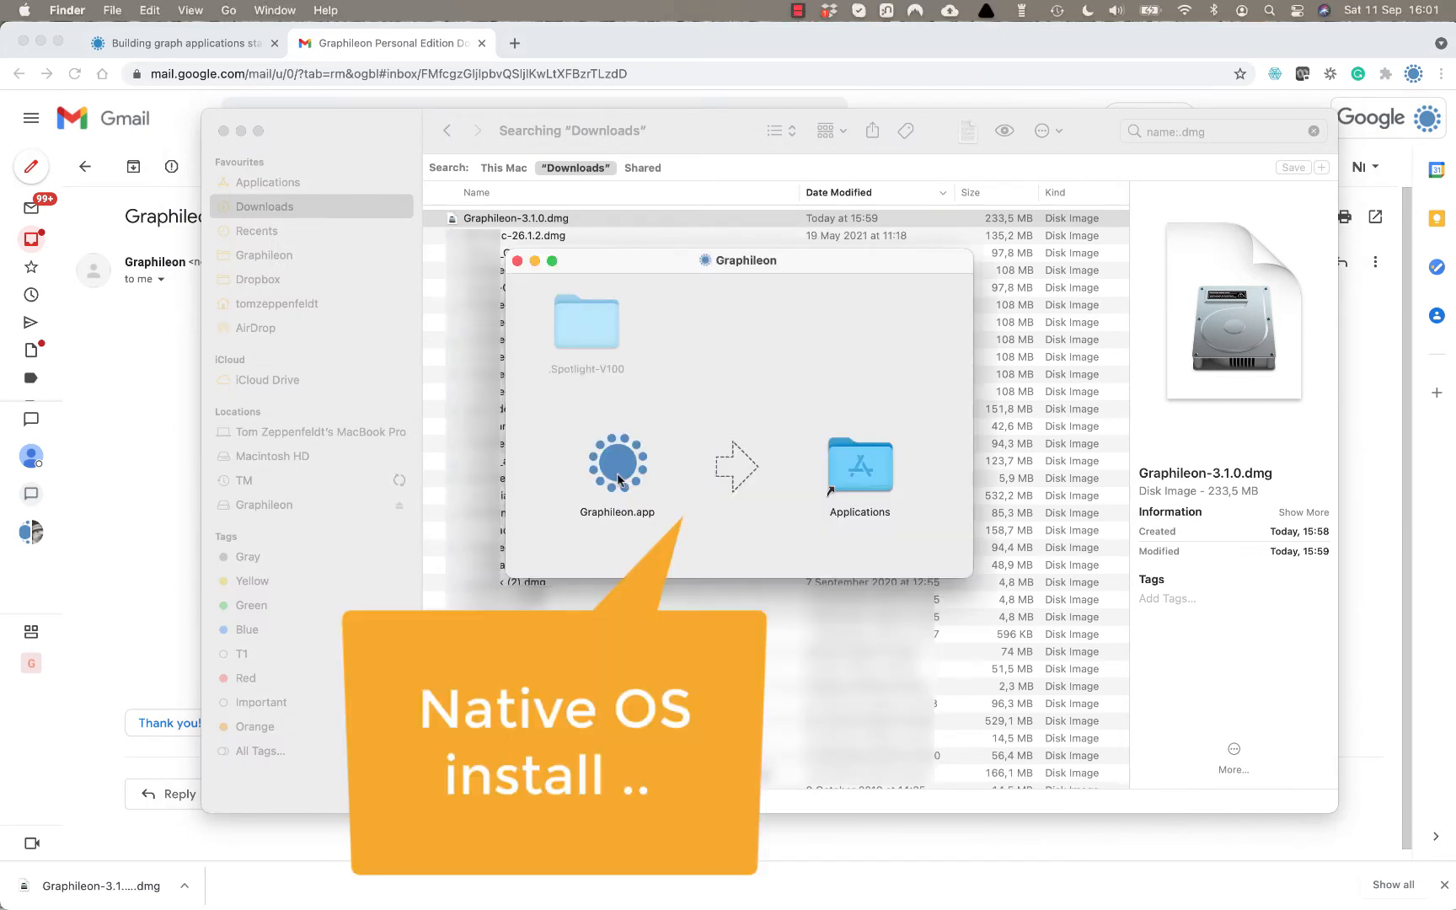
left_click_drag(618, 464, 862, 473)
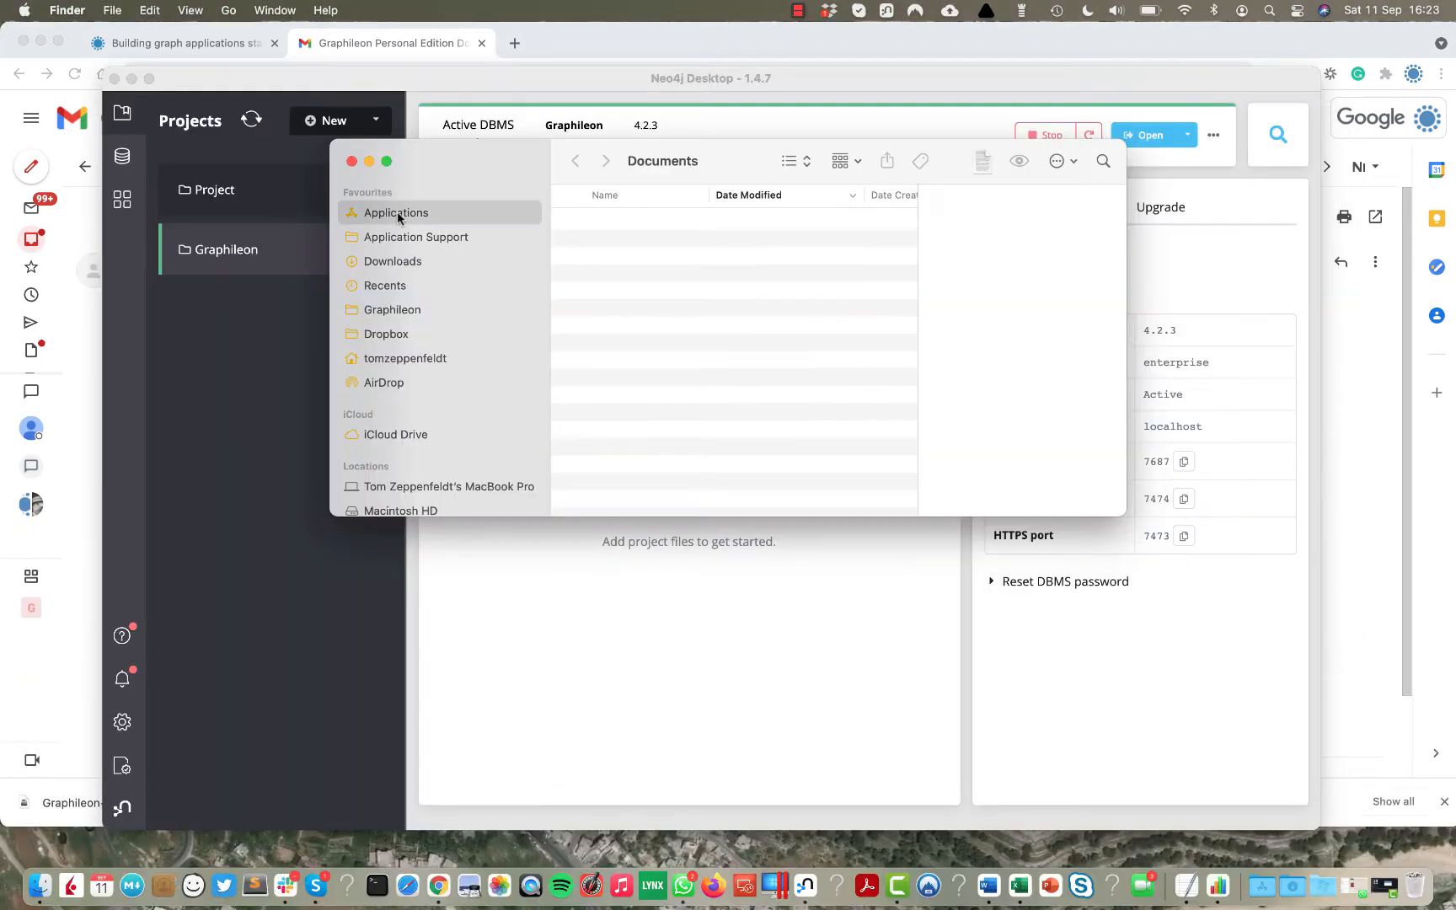
left_click(396, 212)
right_click(630, 359)
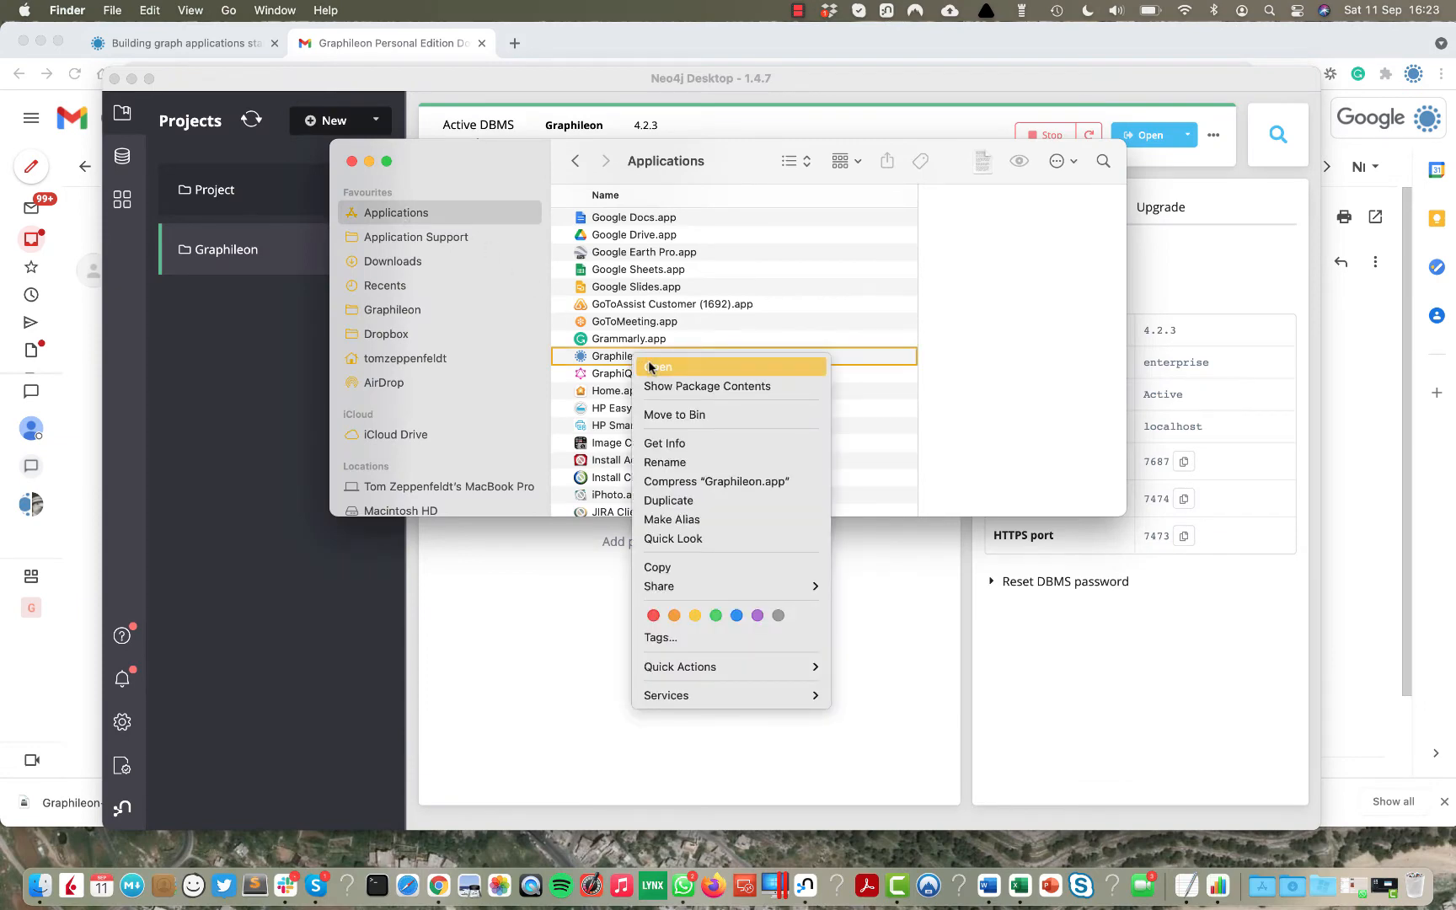
left_click(649, 367)
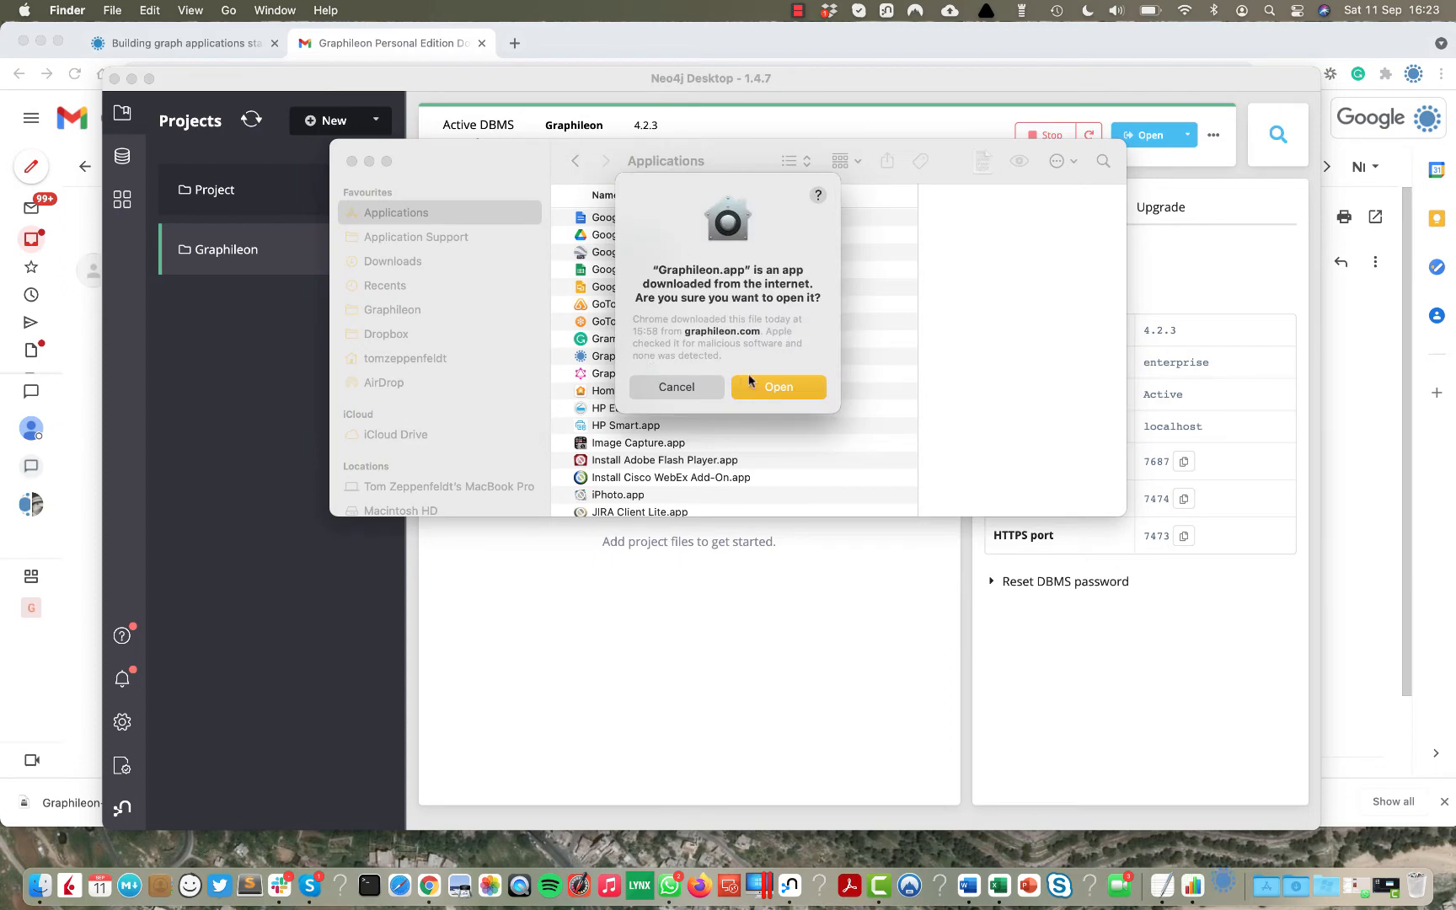
left_click(767, 385)
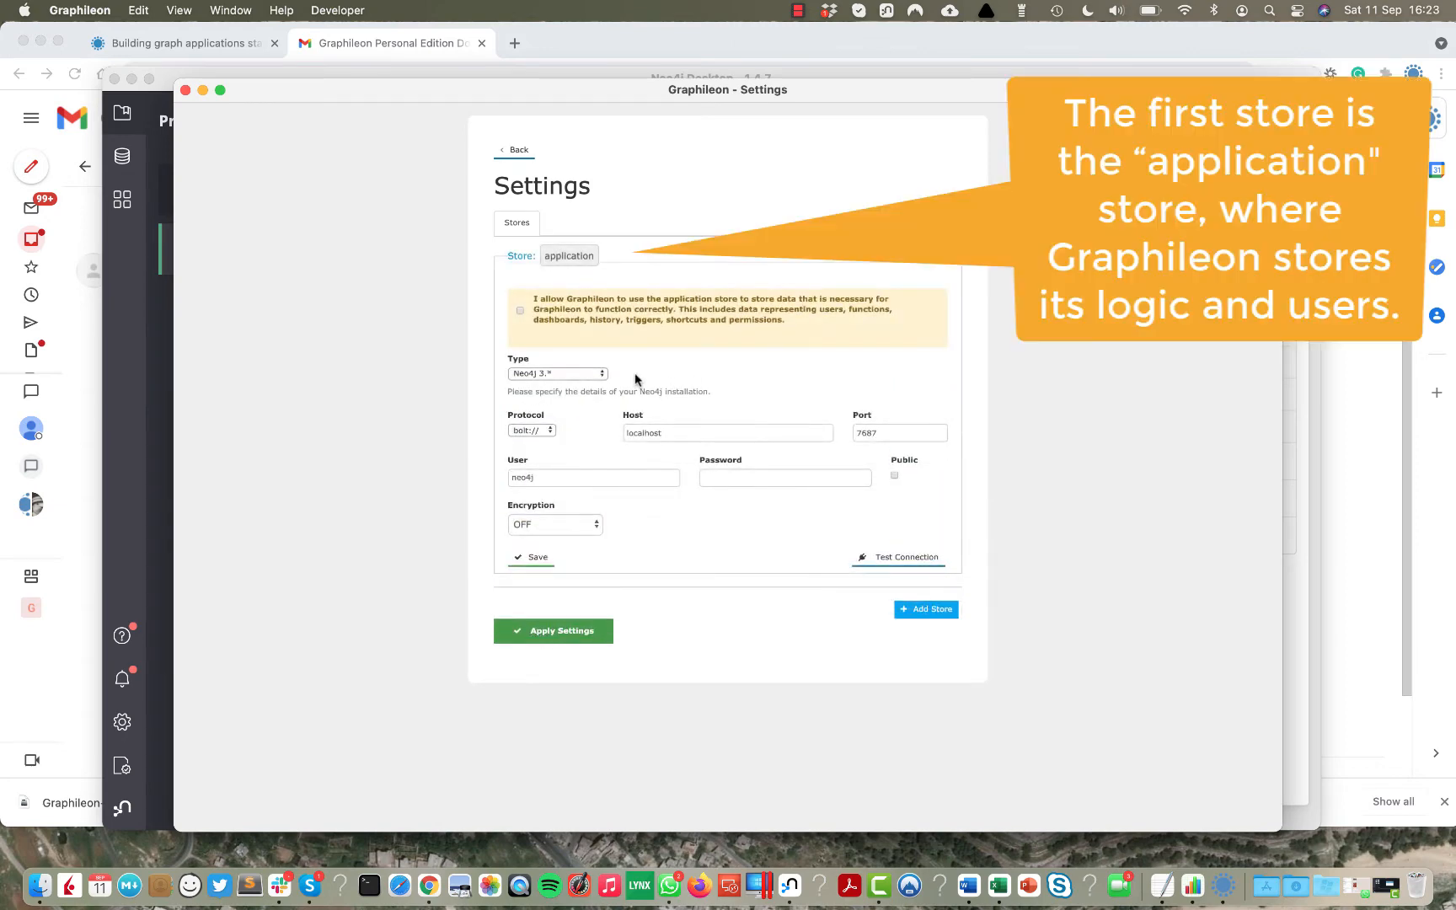
Configure the application store as Neo4j 4.* enterprise with password and consent, test, and save.
left_click(602, 374)
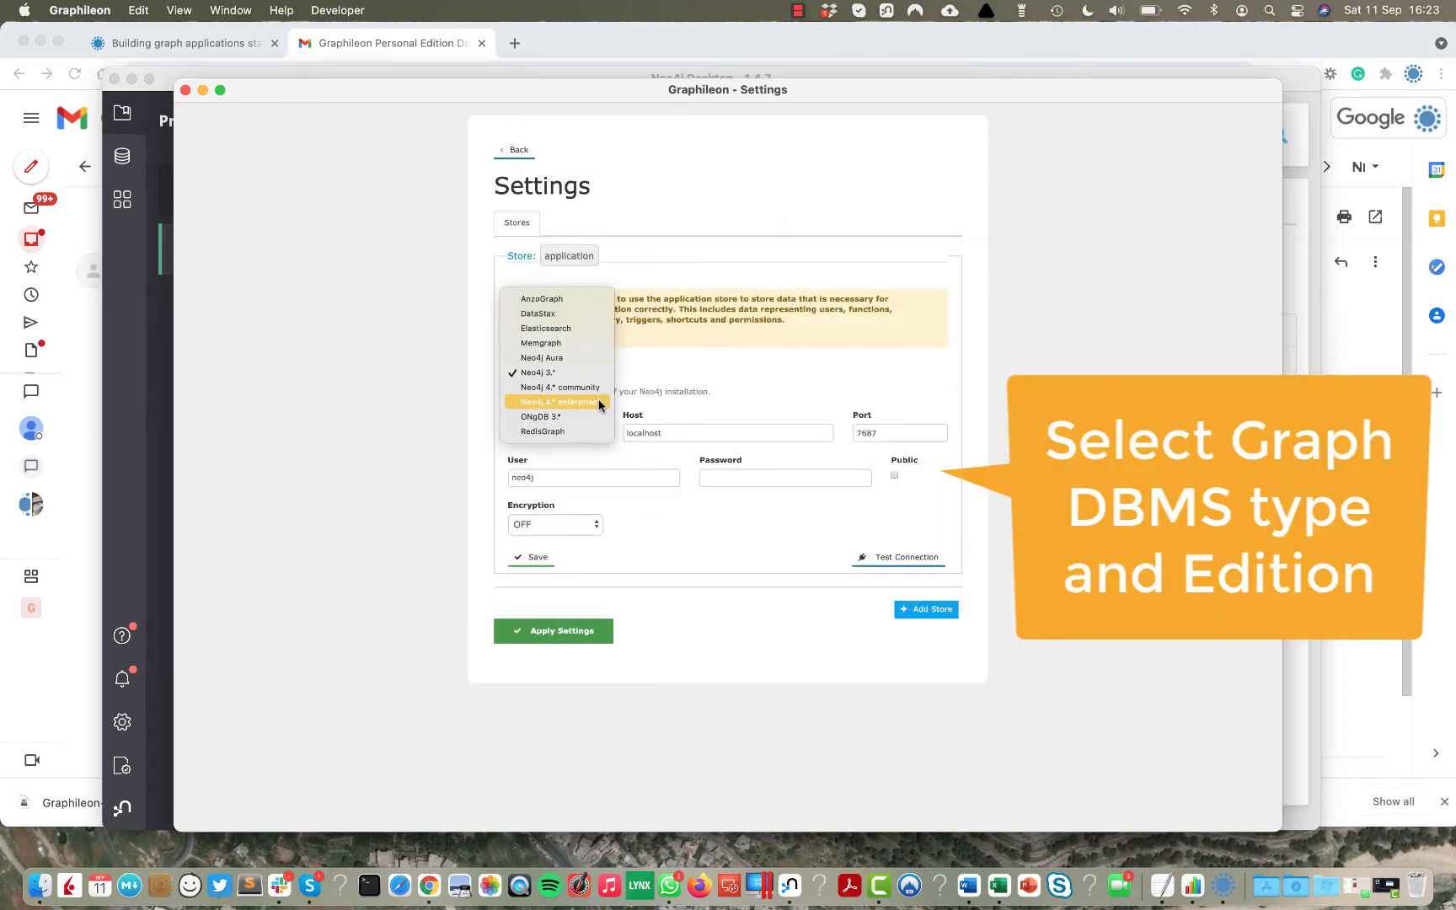
left_click(600, 402)
left_click(728, 477)
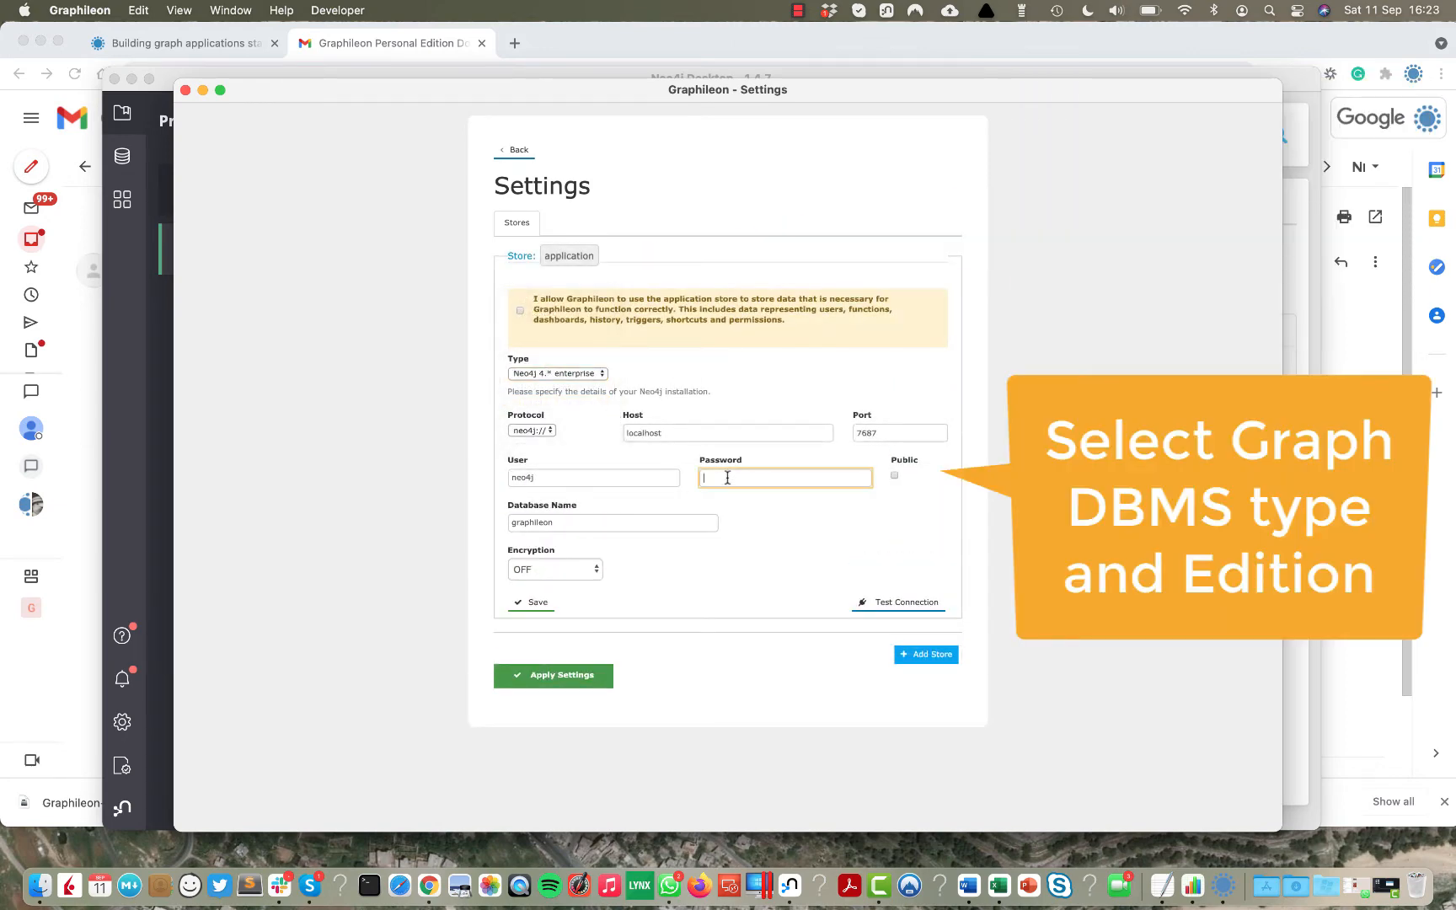
type("••")
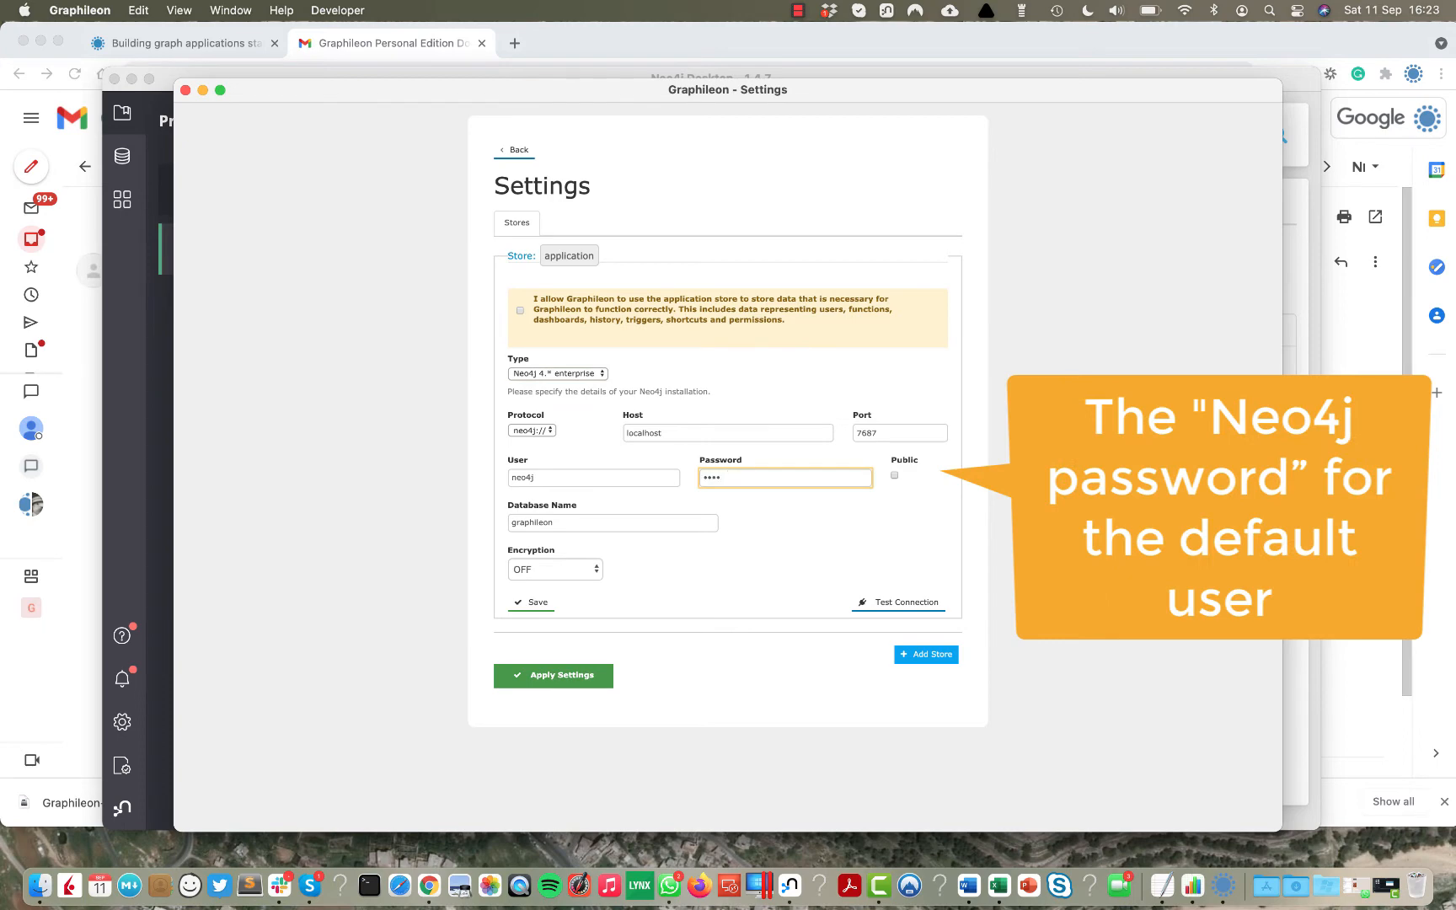
left_click(520, 311)
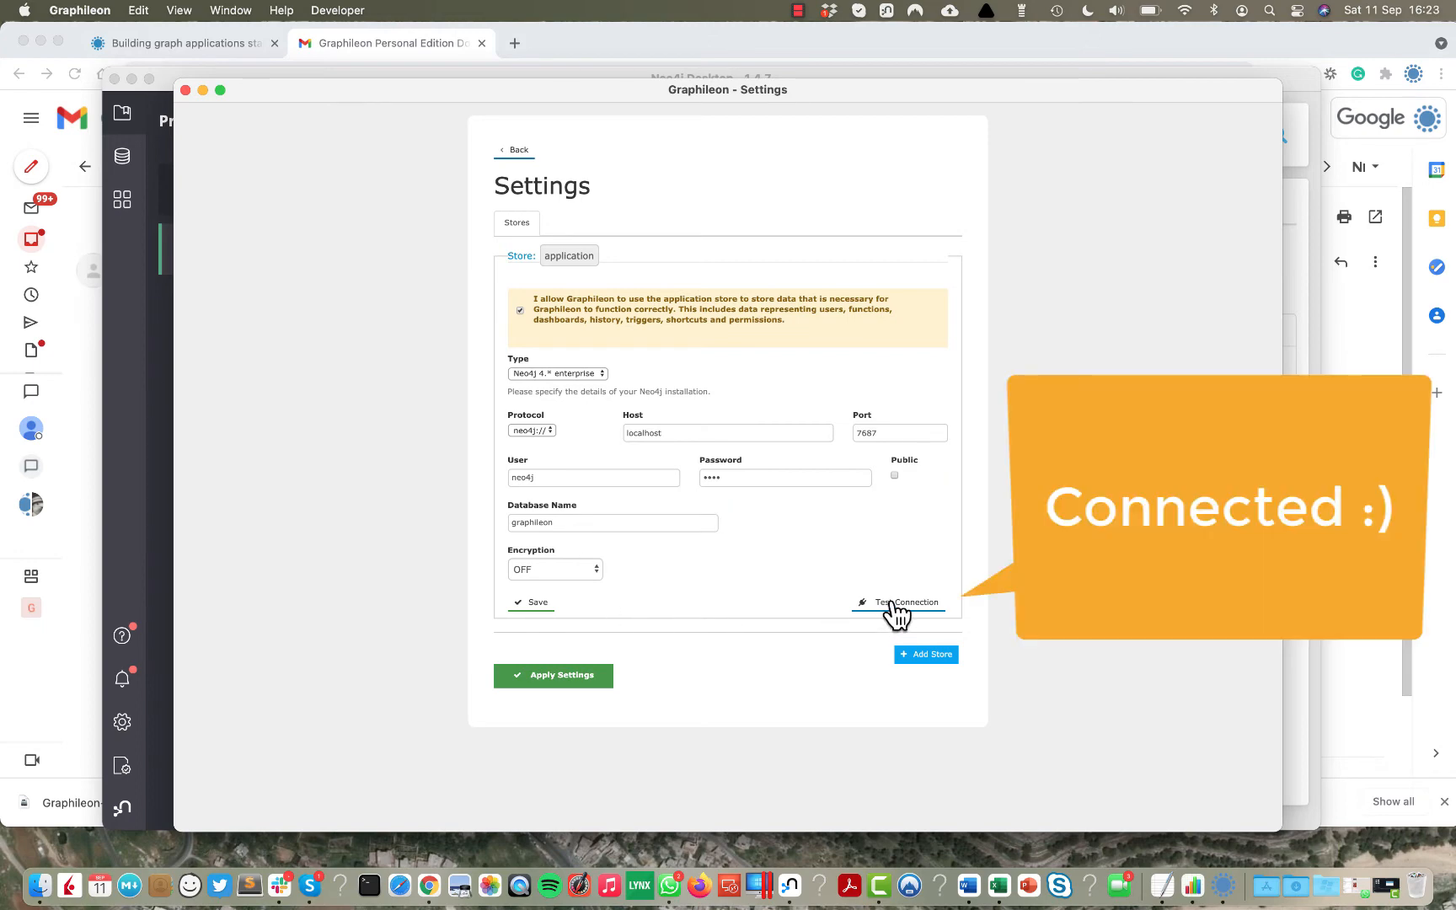
left_click(896, 613)
left_click(539, 603)
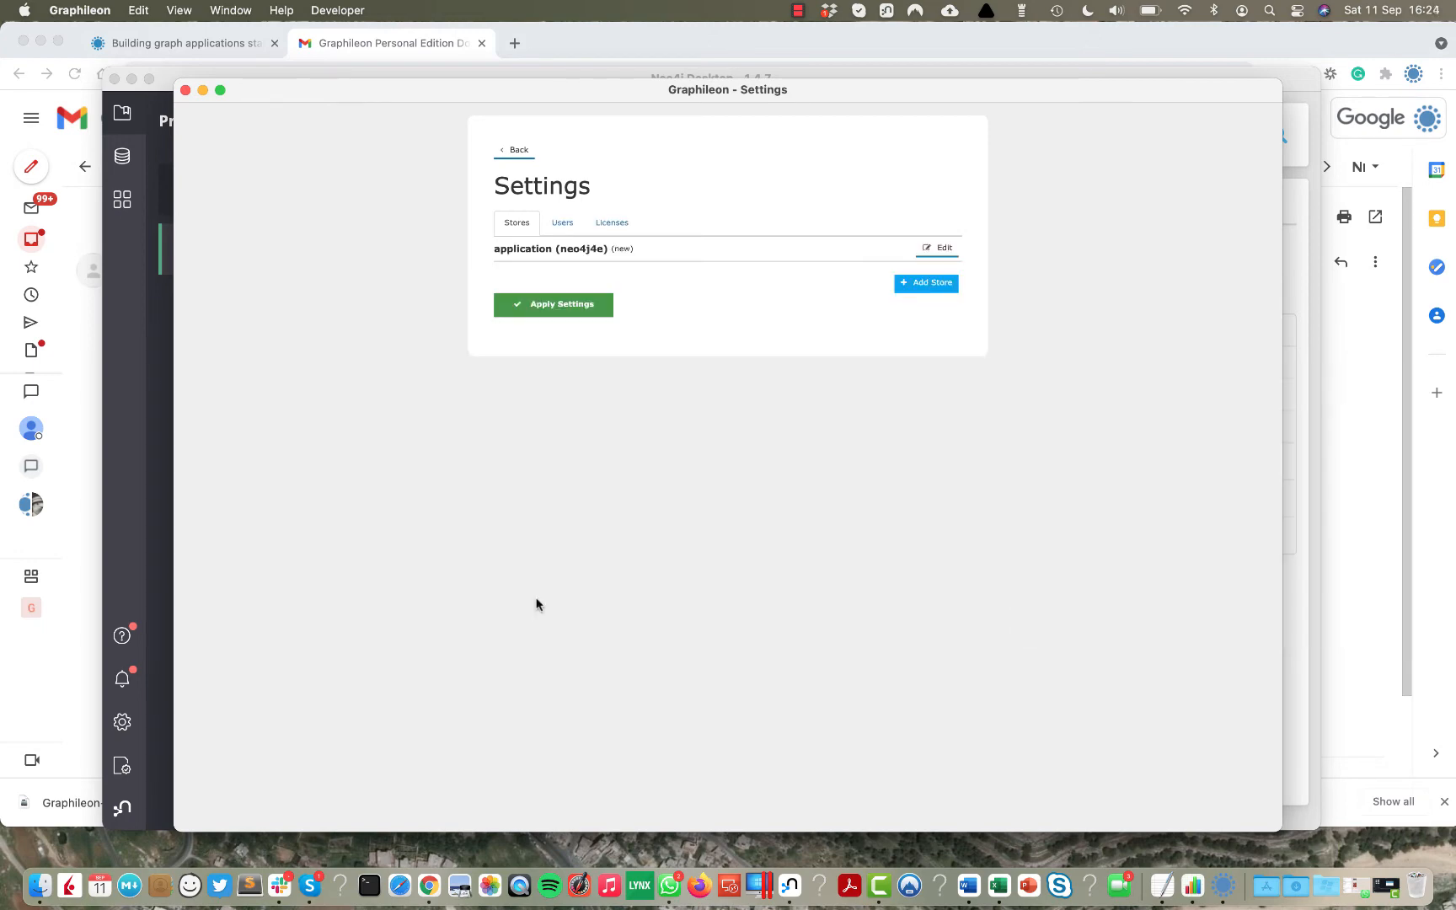
Add a store named data on Neo4j 4.* enterprise using database neo4j, test and save.
left_click(927, 285)
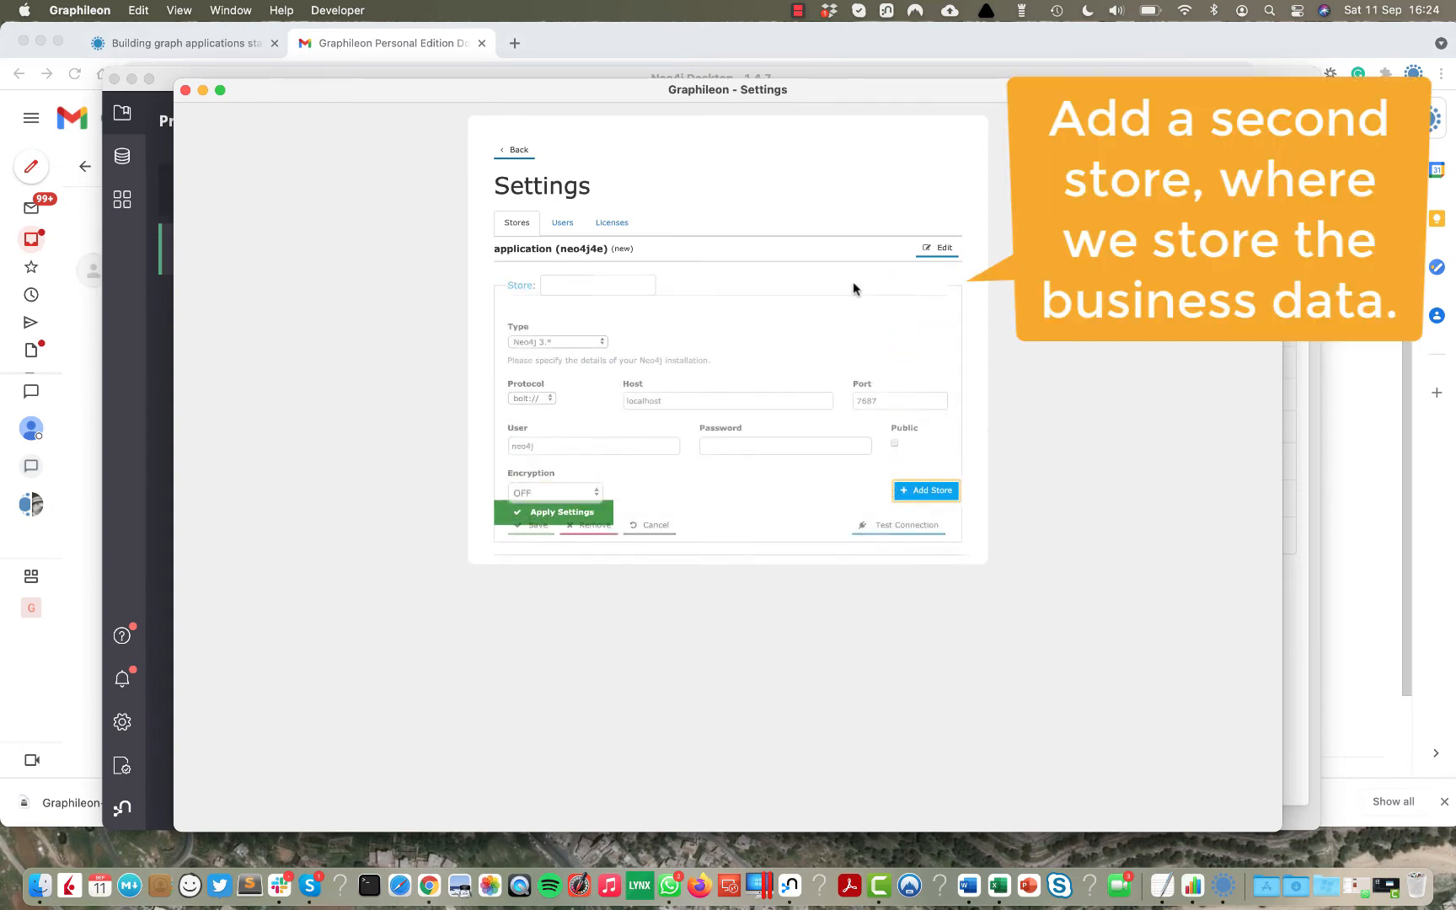
left_click(572, 284)
type("data")
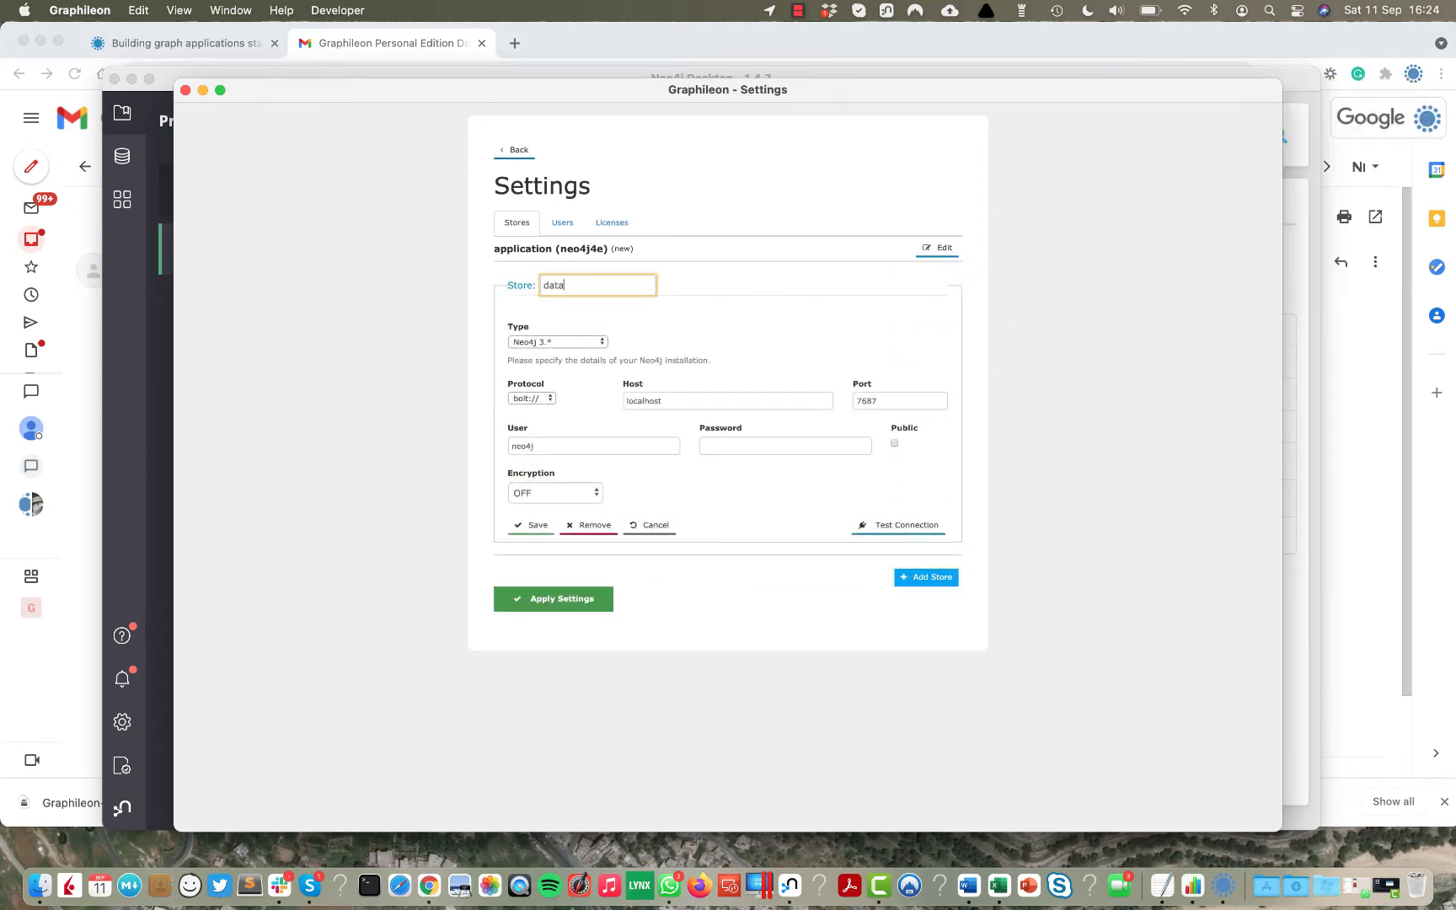
left_click(598, 342)
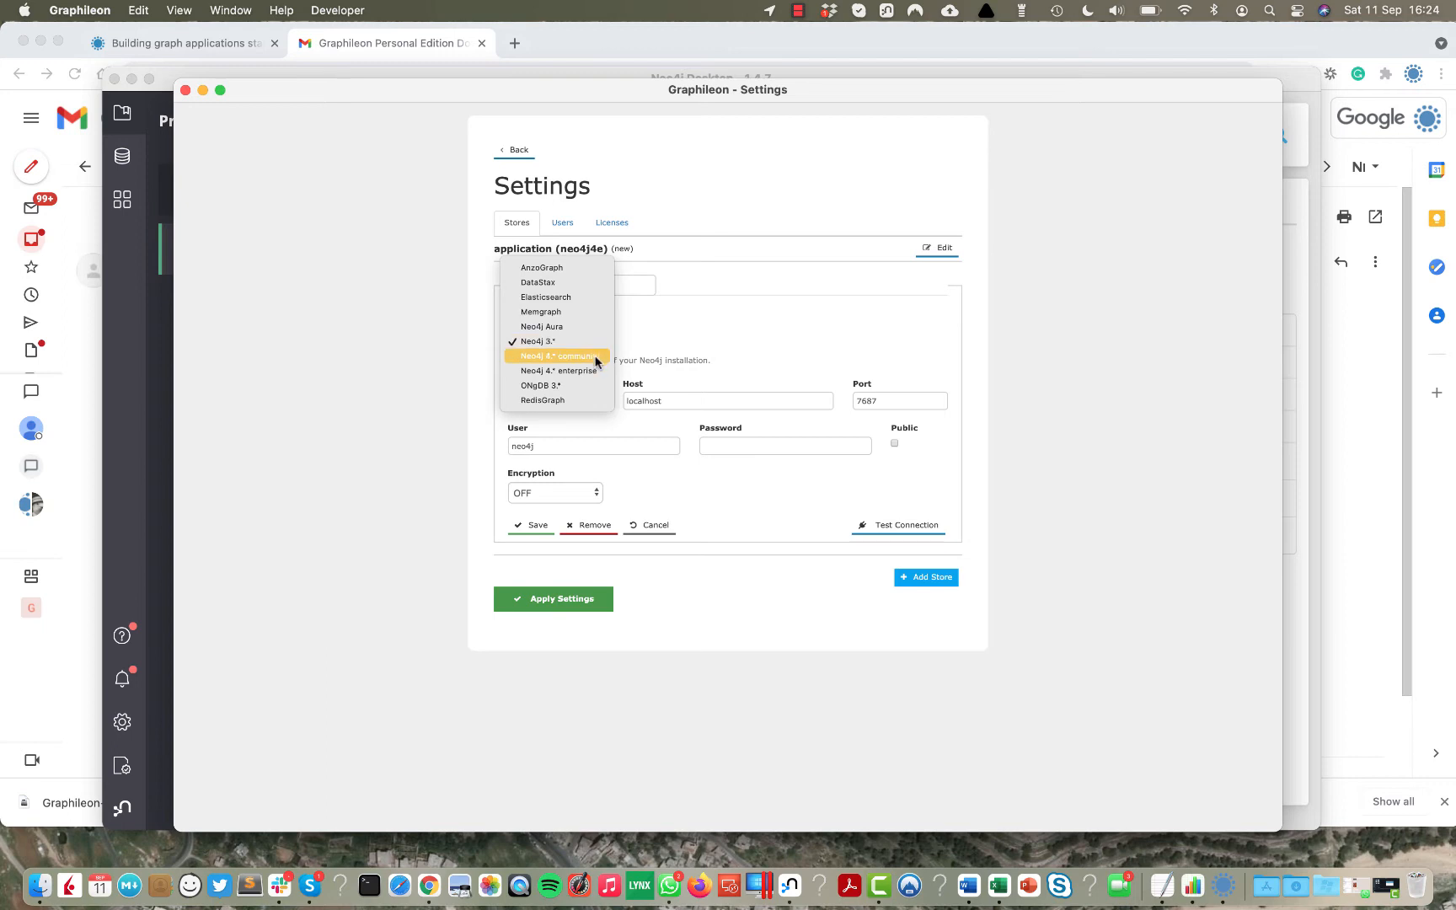
left_click(596, 371)
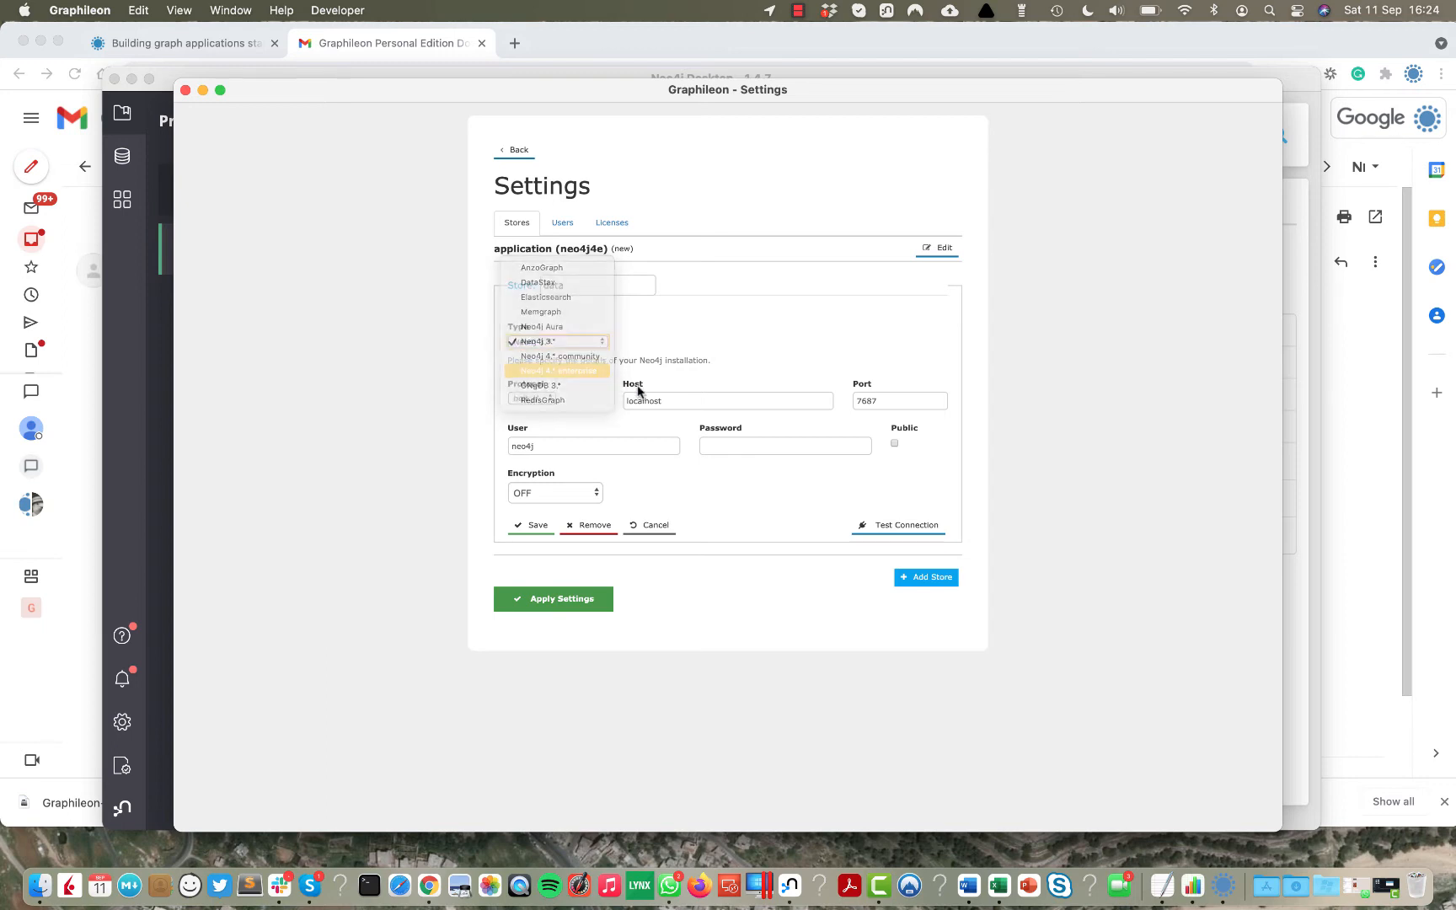
left_click(734, 445)
type("••••")
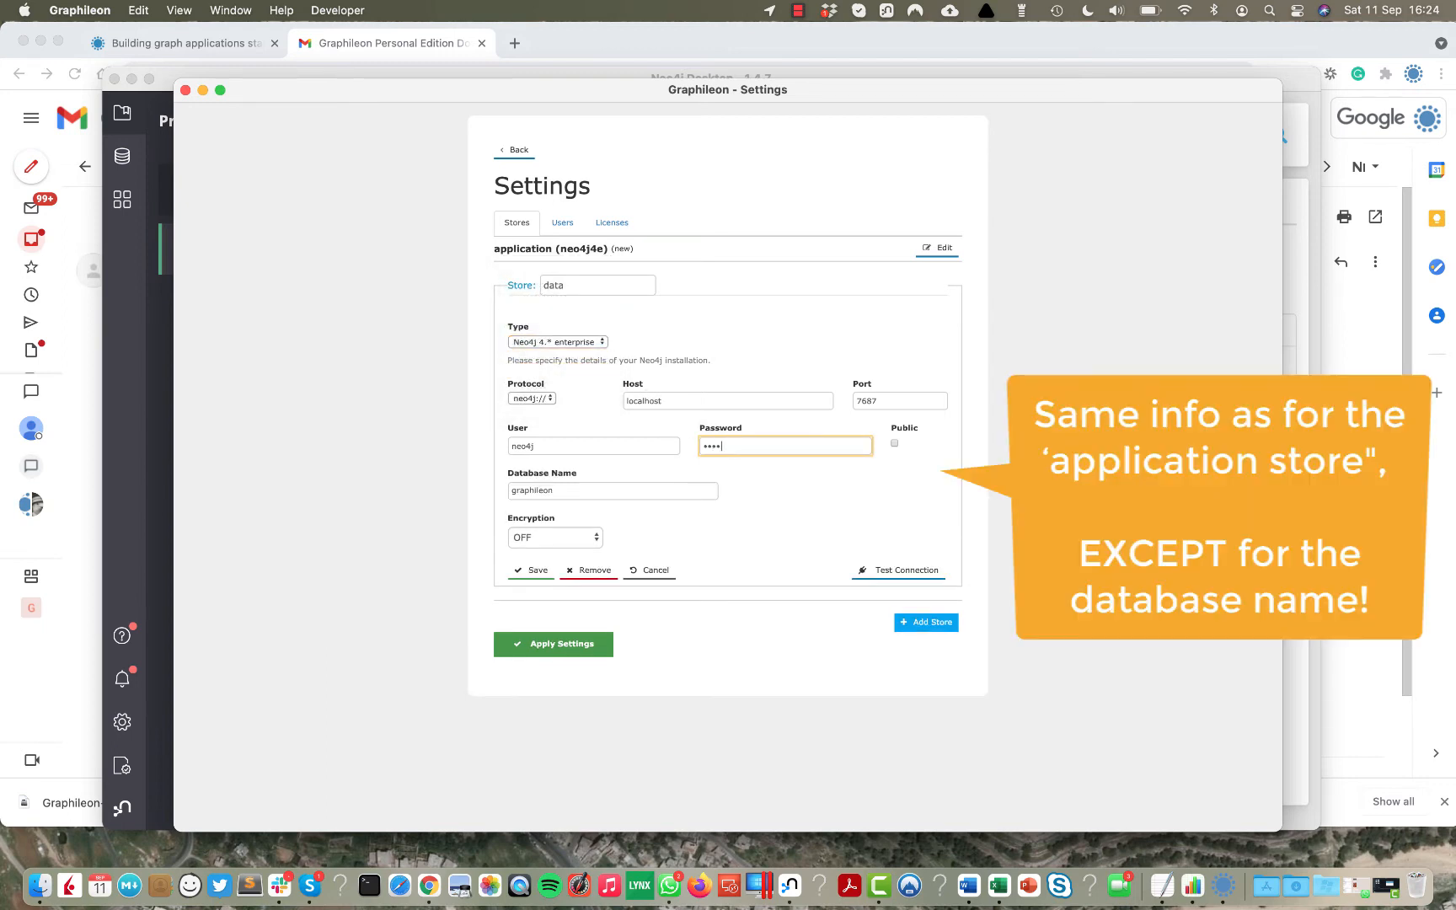
left_click_drag(564, 491, 498, 492)
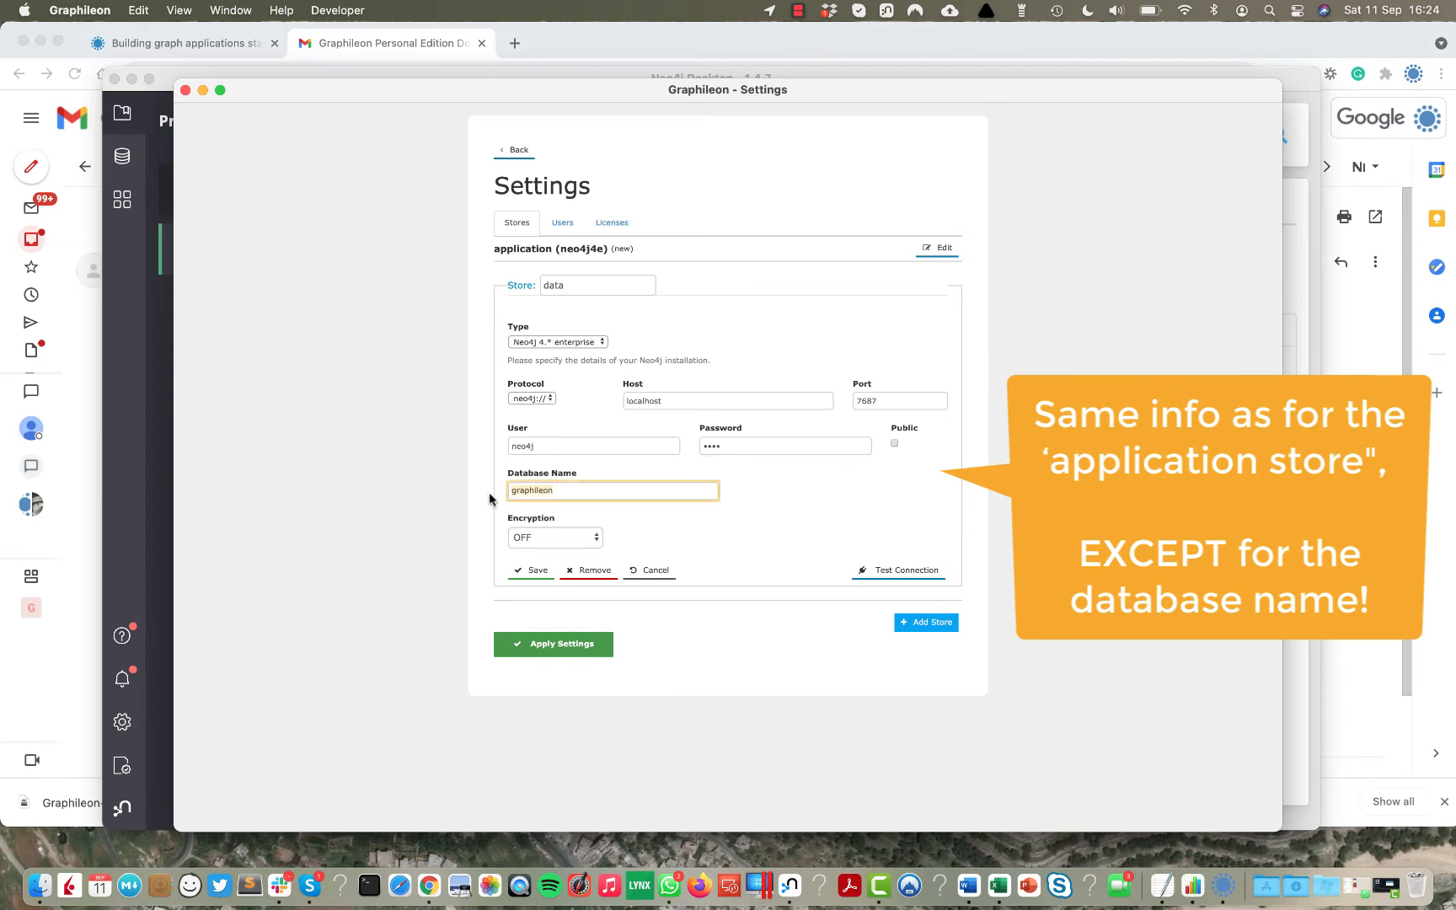
type("neo4j")
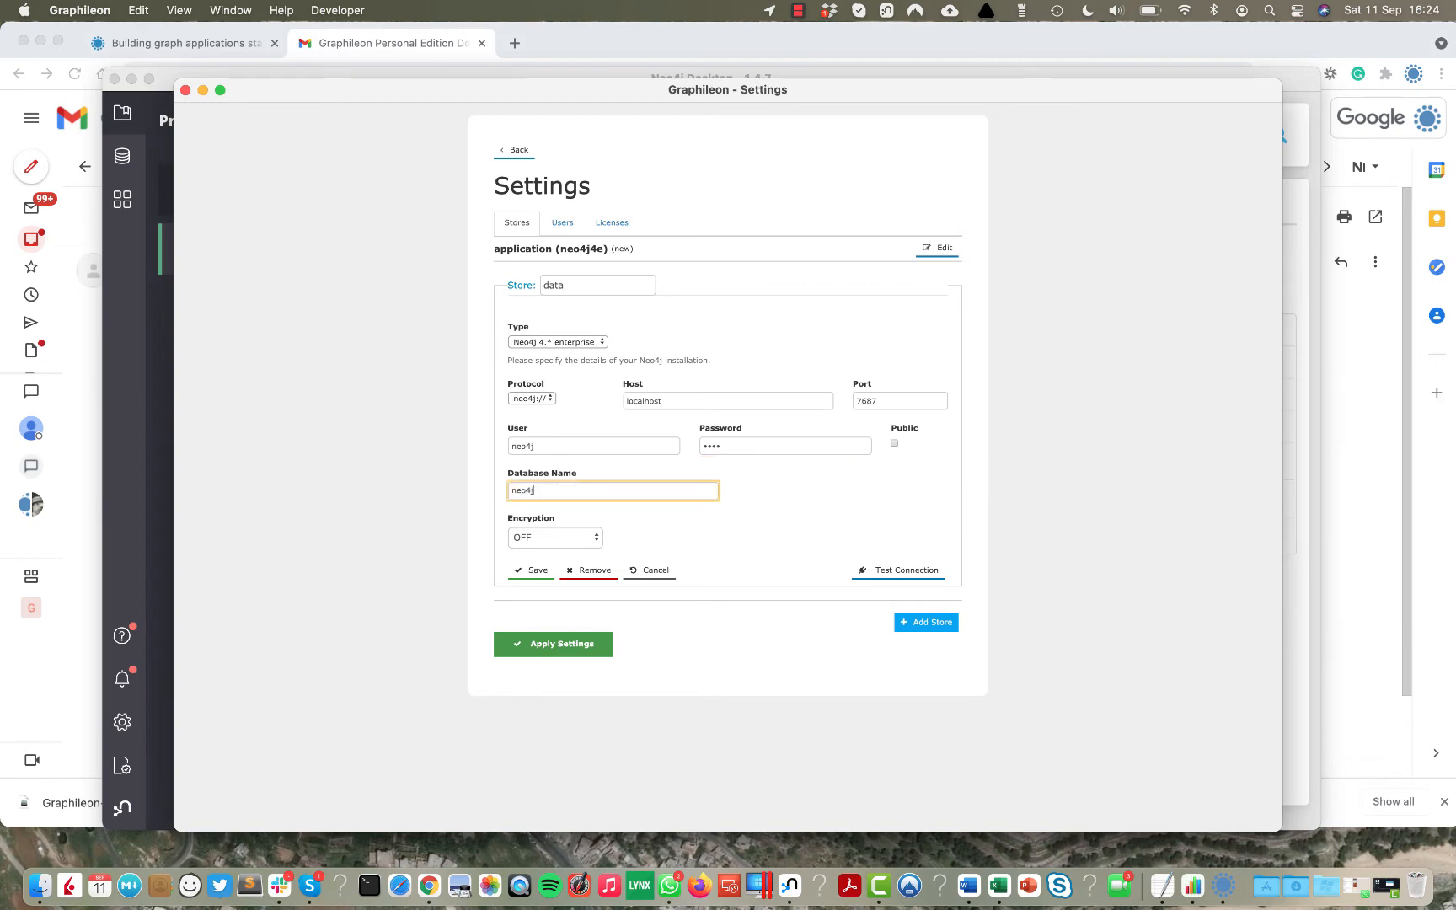
left_click(895, 580)
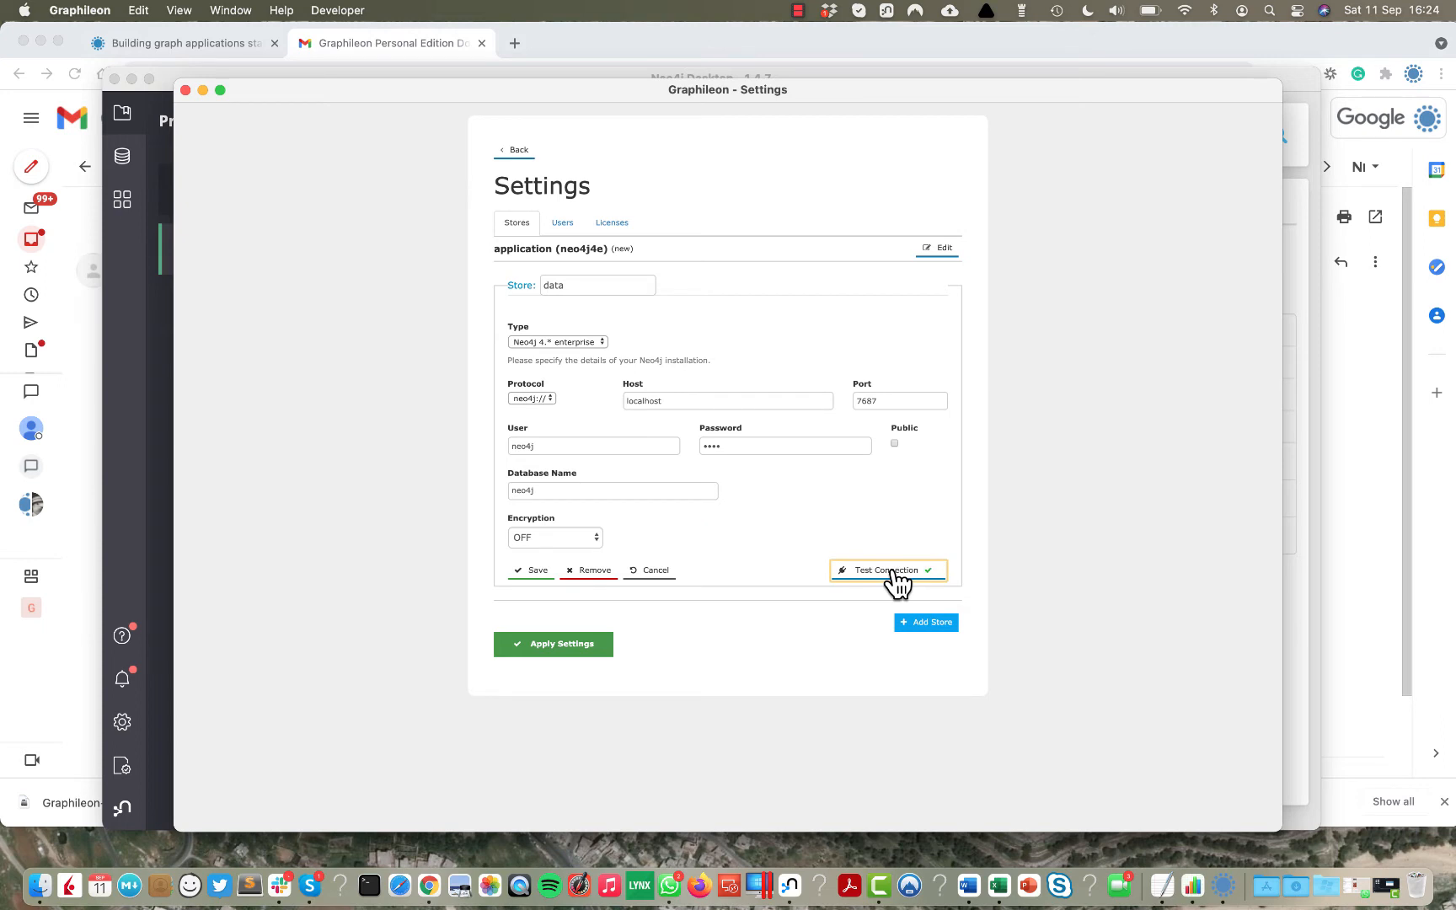
left_click(533, 573)
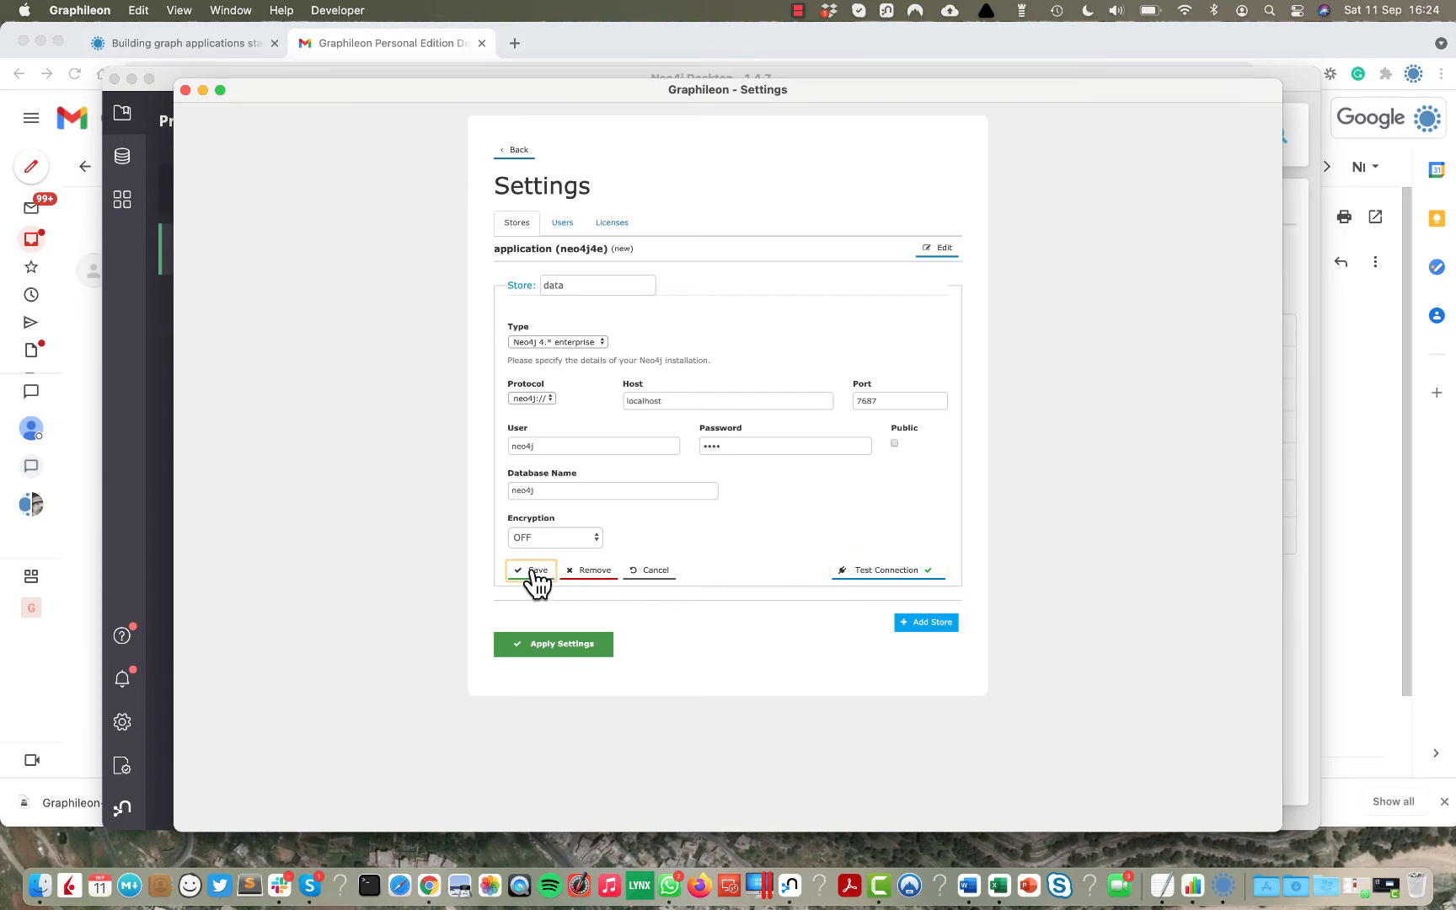
Create user admin with a confirmed password, save it, and apply the settings.
left_click(565, 225)
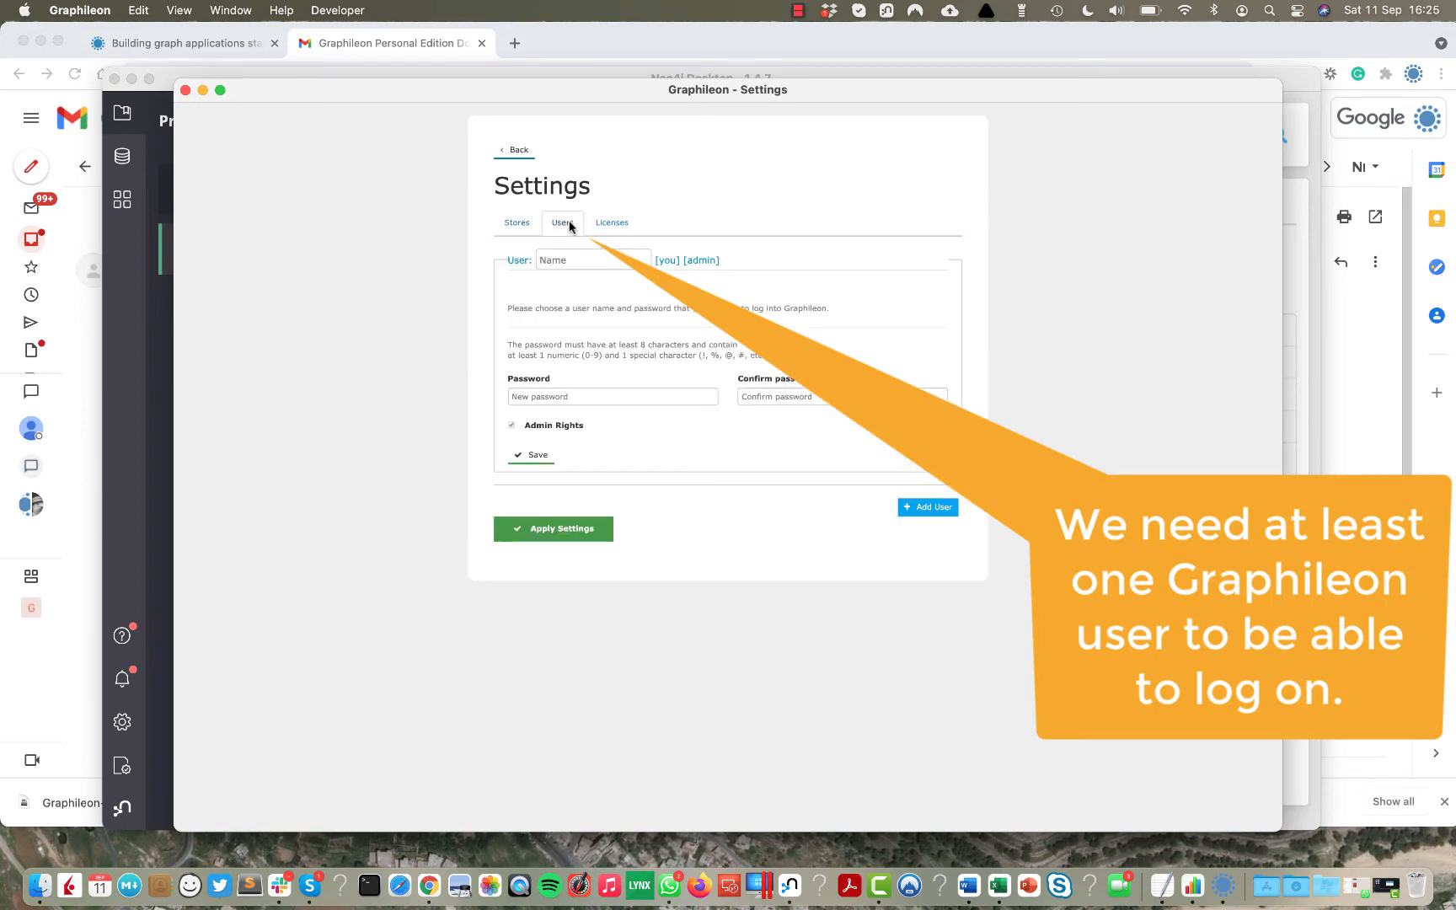
left_click(566, 258)
type("admin")
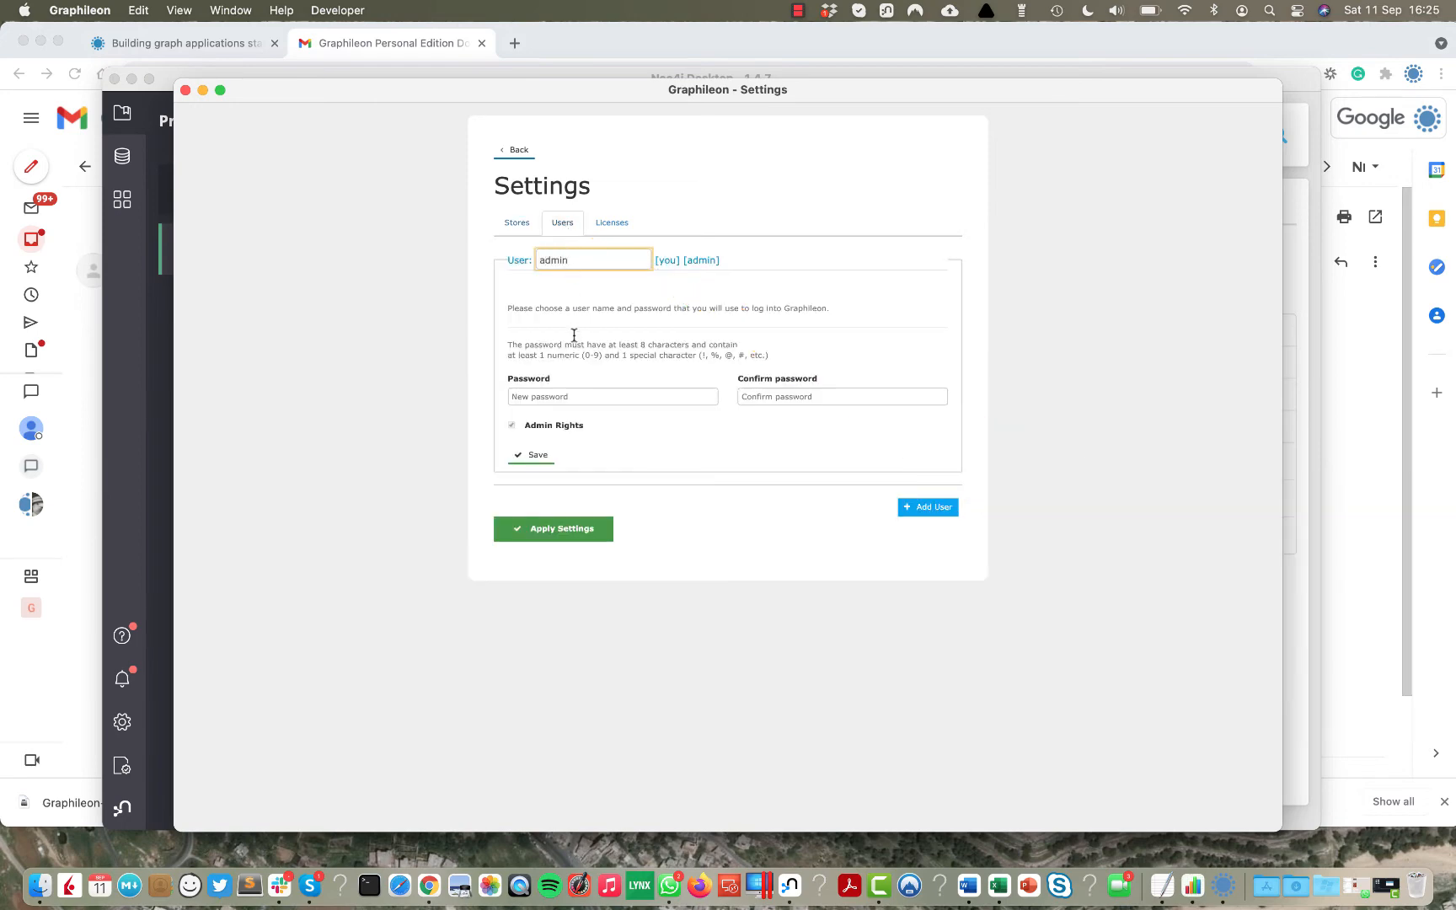
left_click(577, 396)
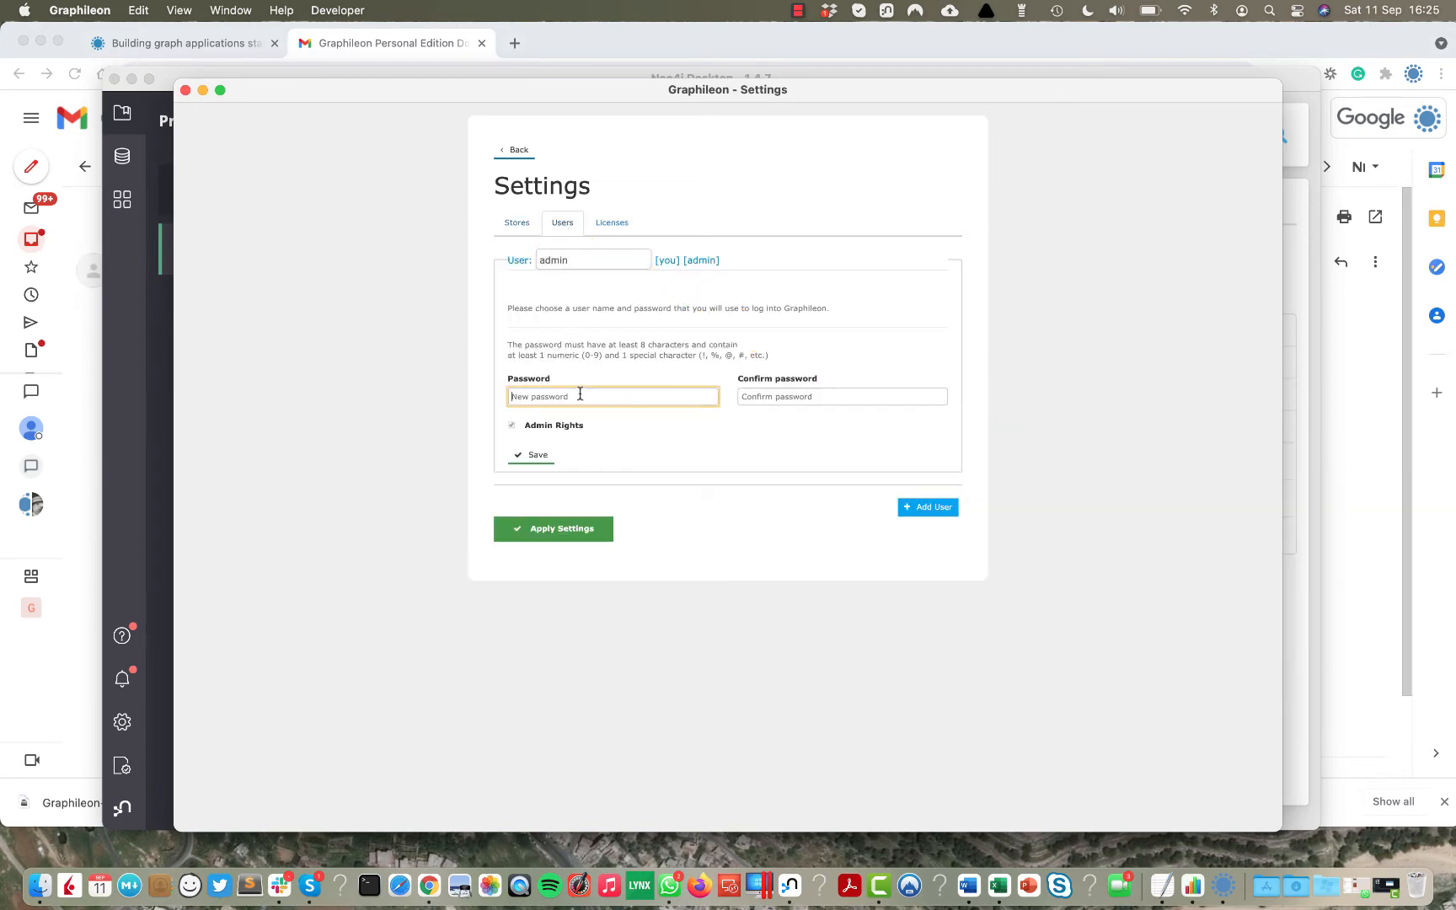
type("•••")
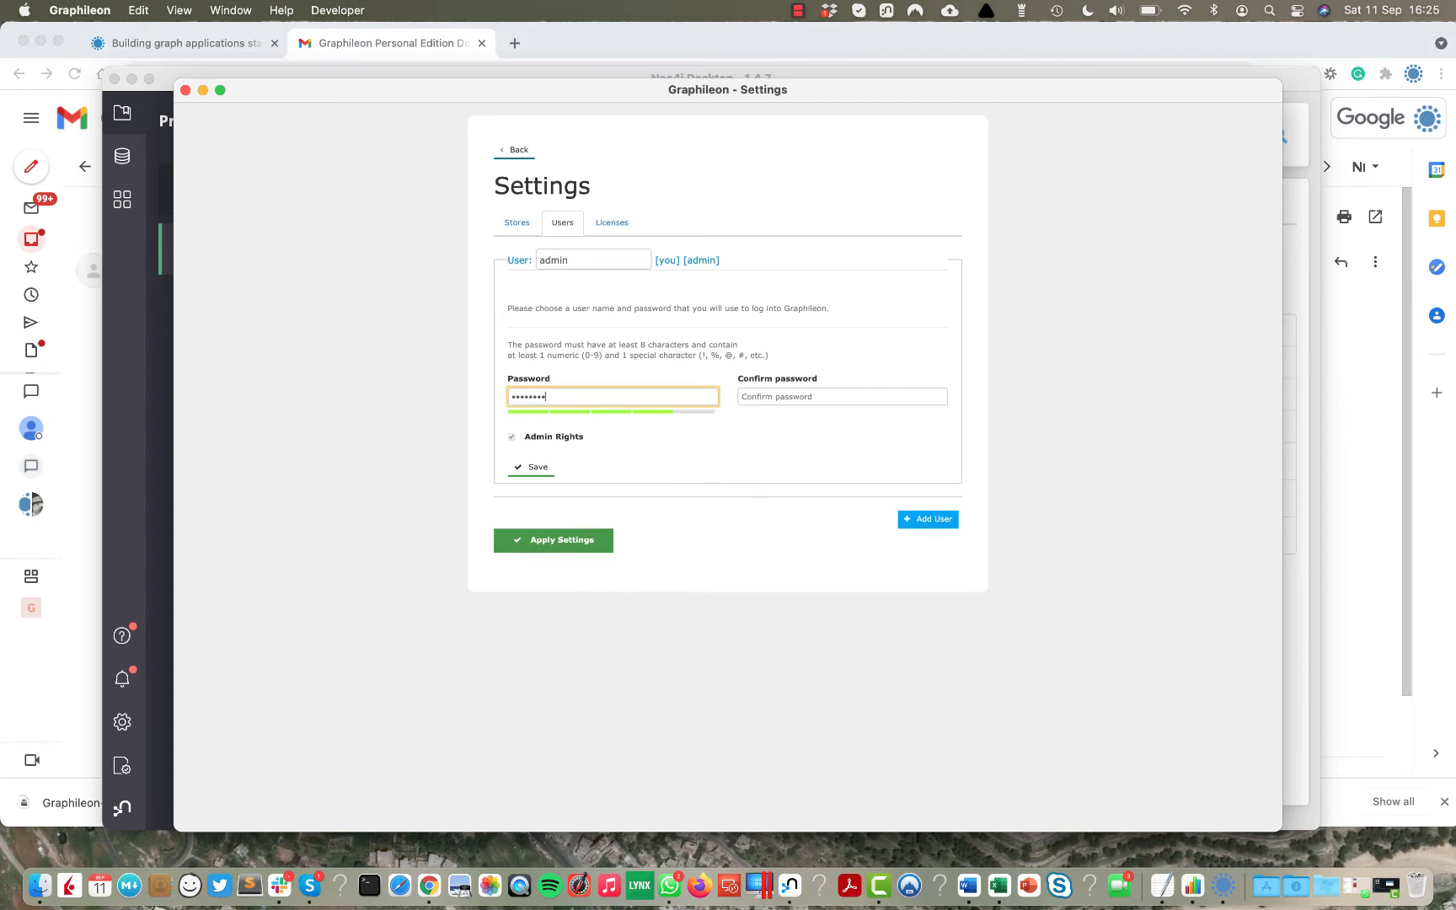
key("Tab")
type("•••")
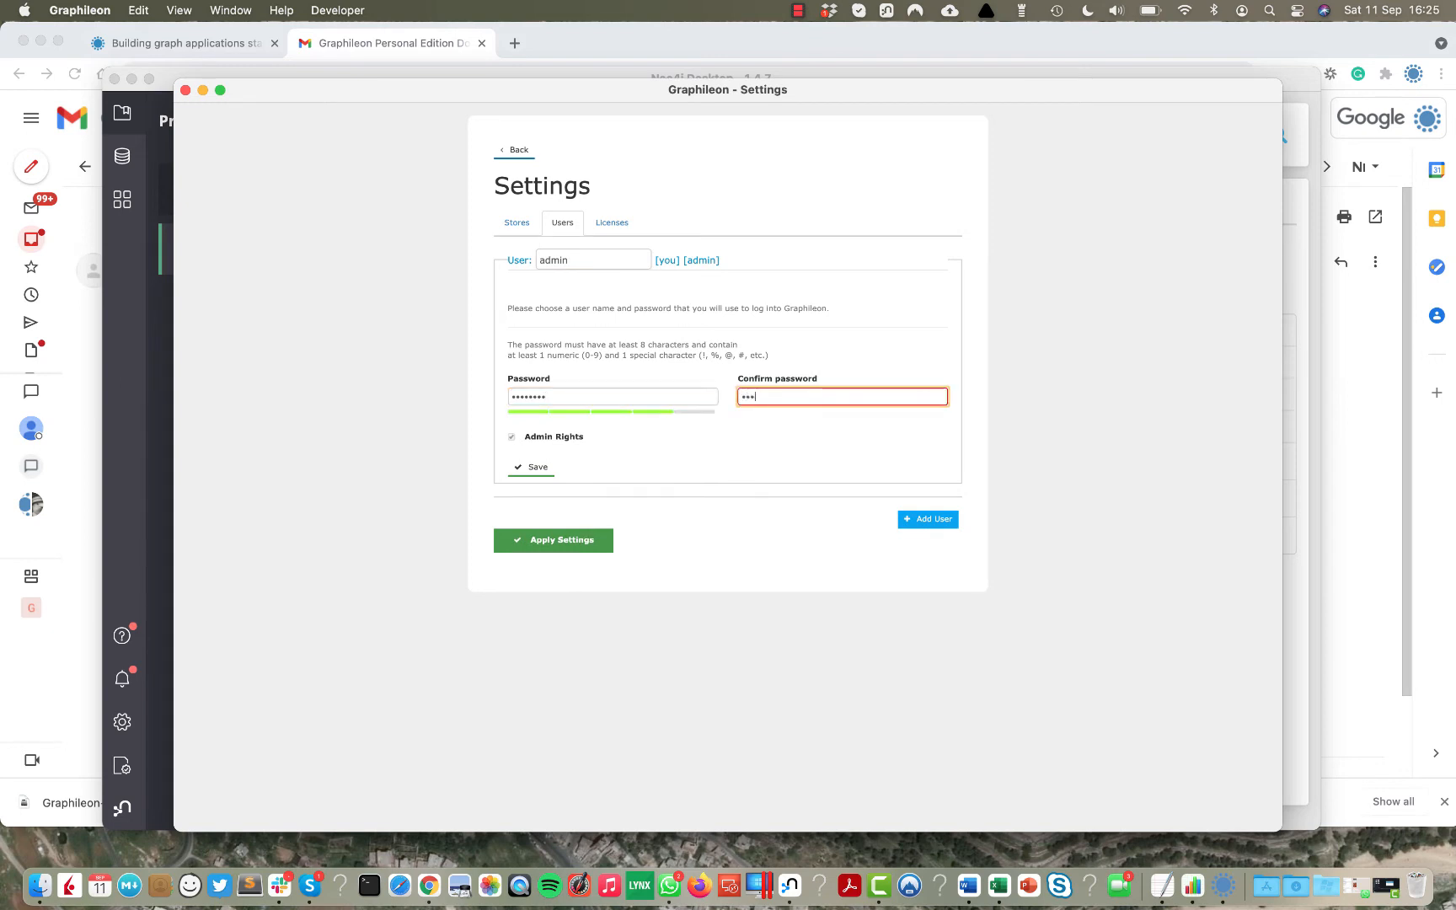
type("•••••")
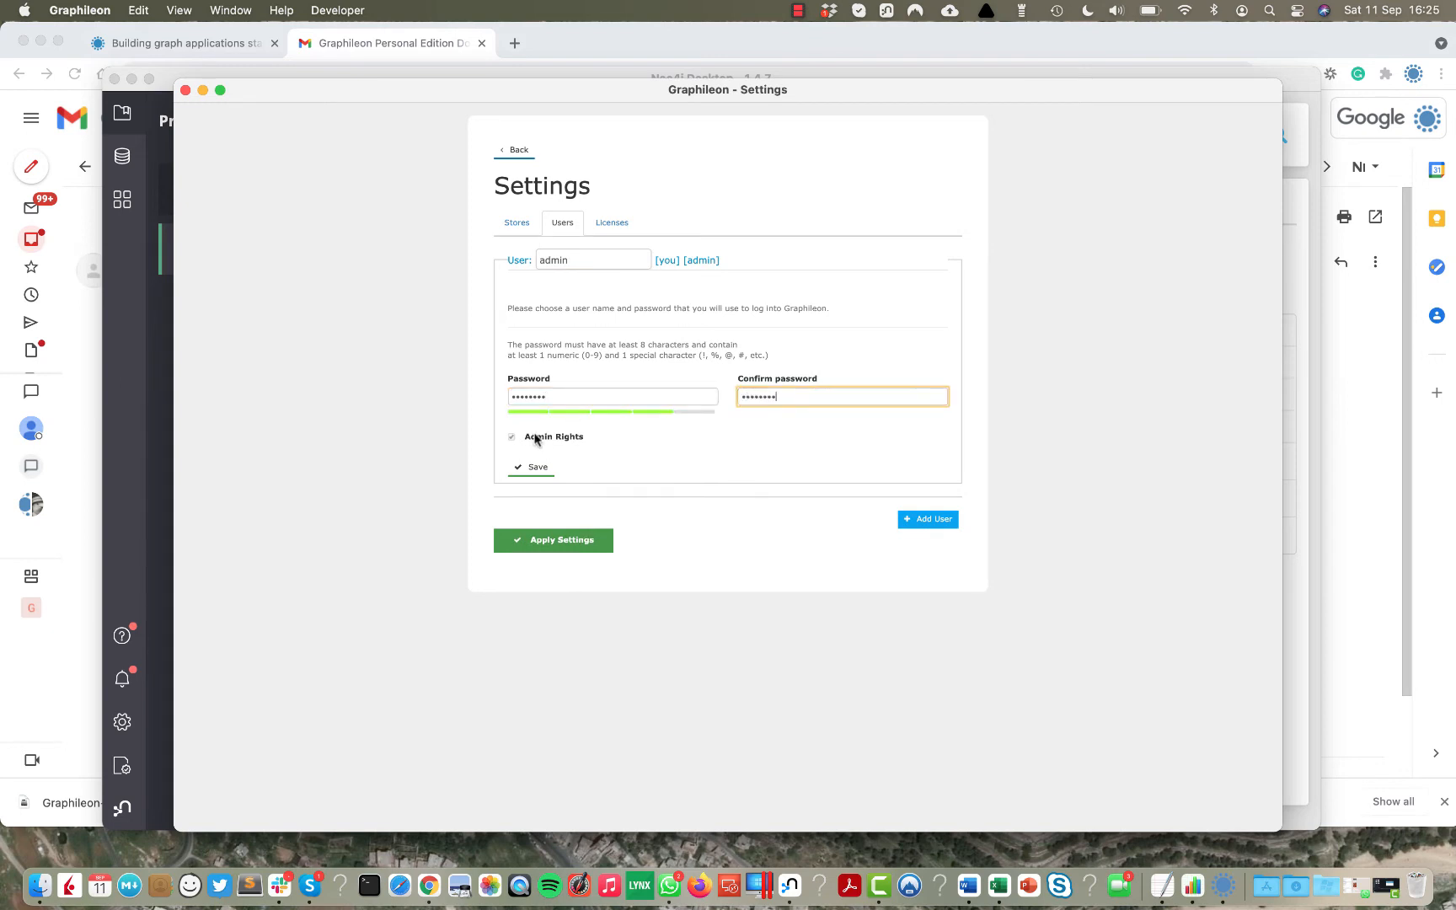
left_click(533, 469)
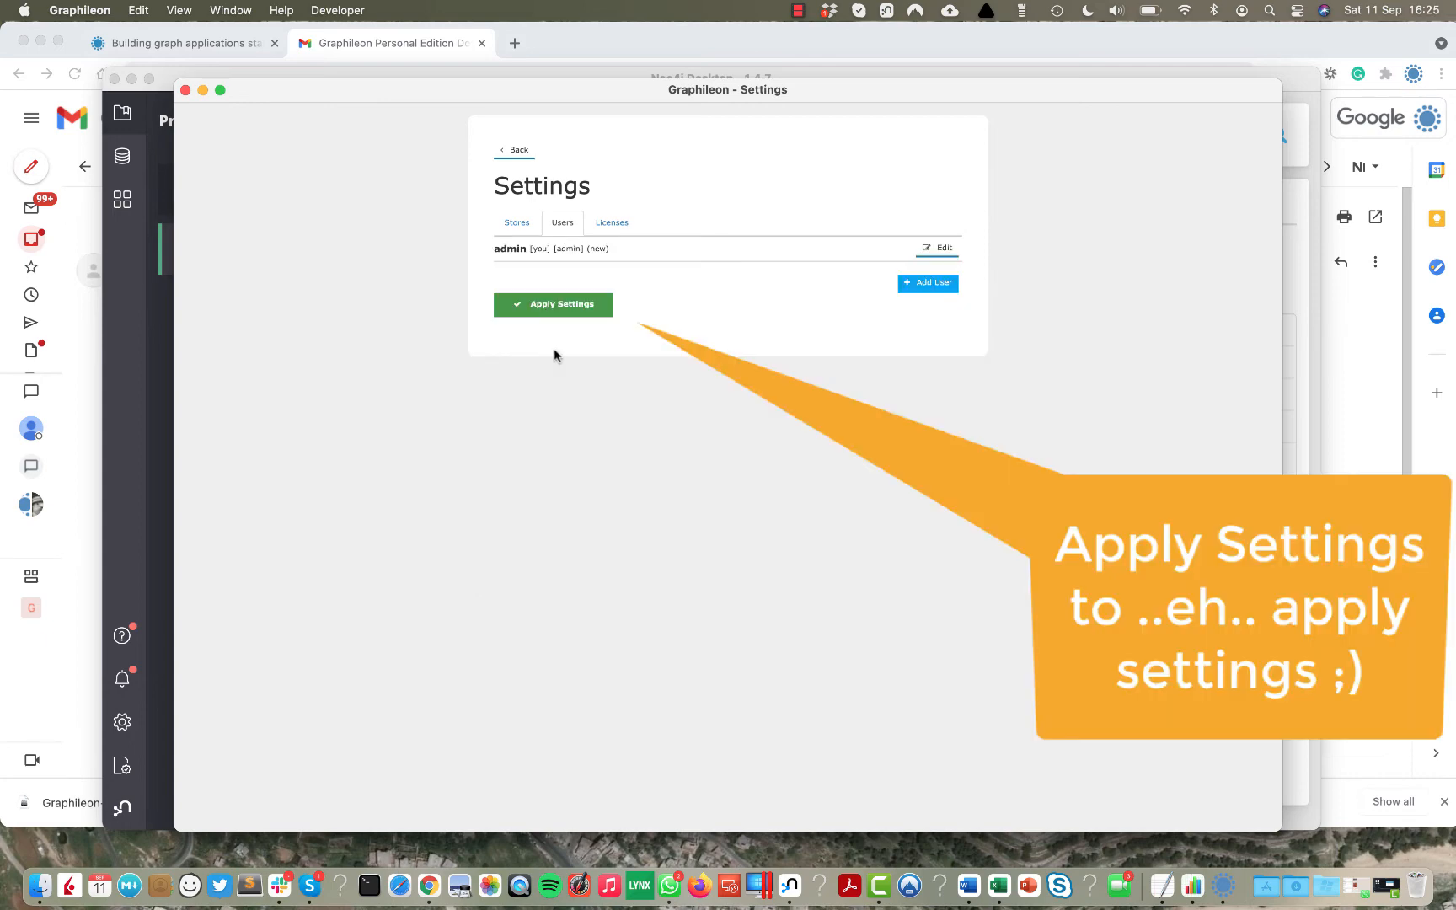
left_click(556, 305)
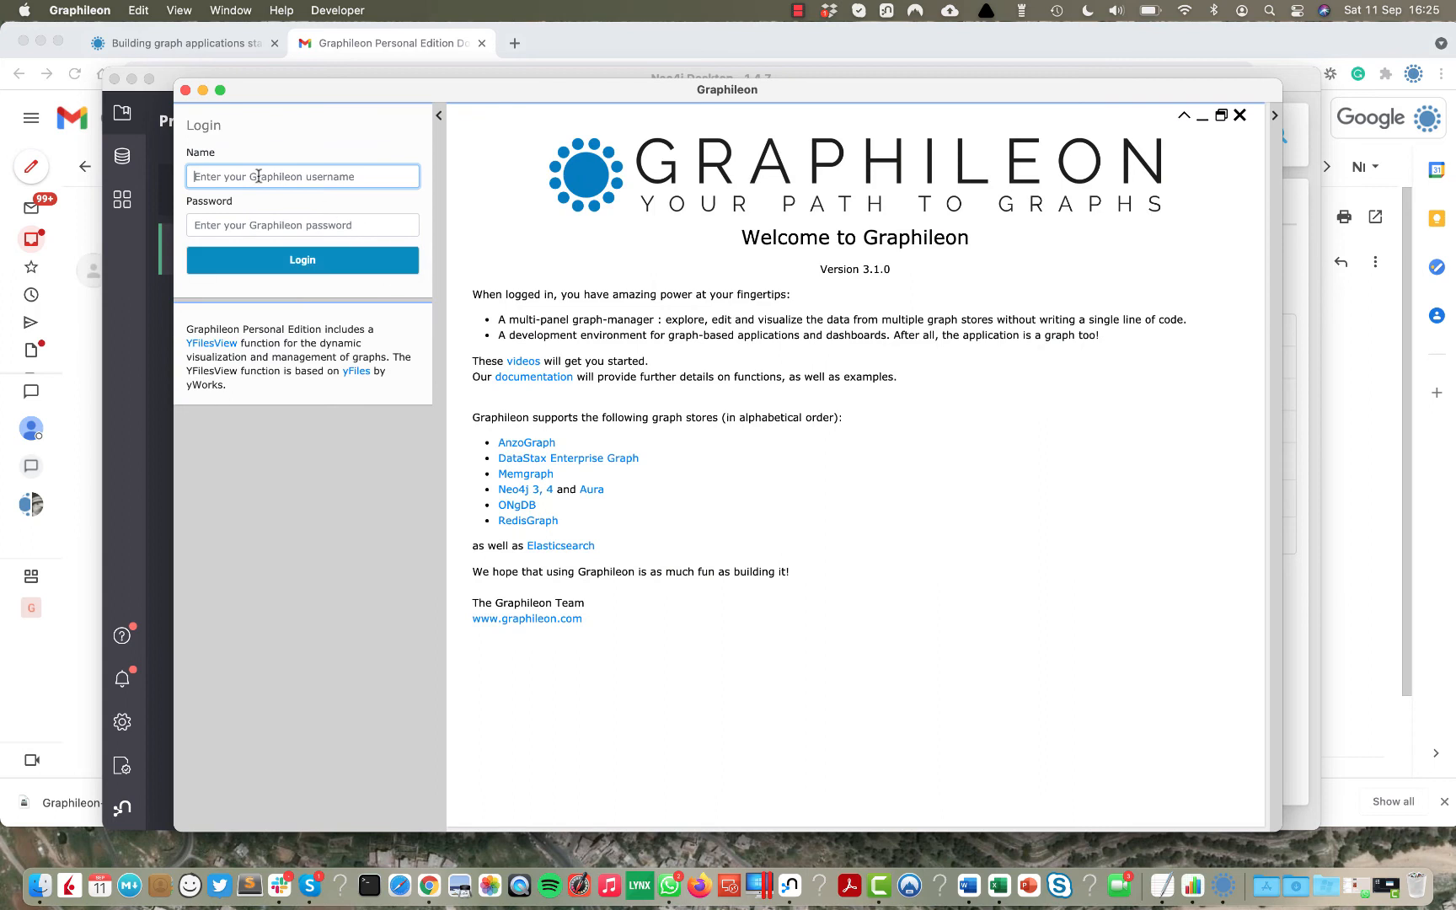
Log in to Graphileon as admin with the account password.
type("admin")
key("Tab")
type("********")
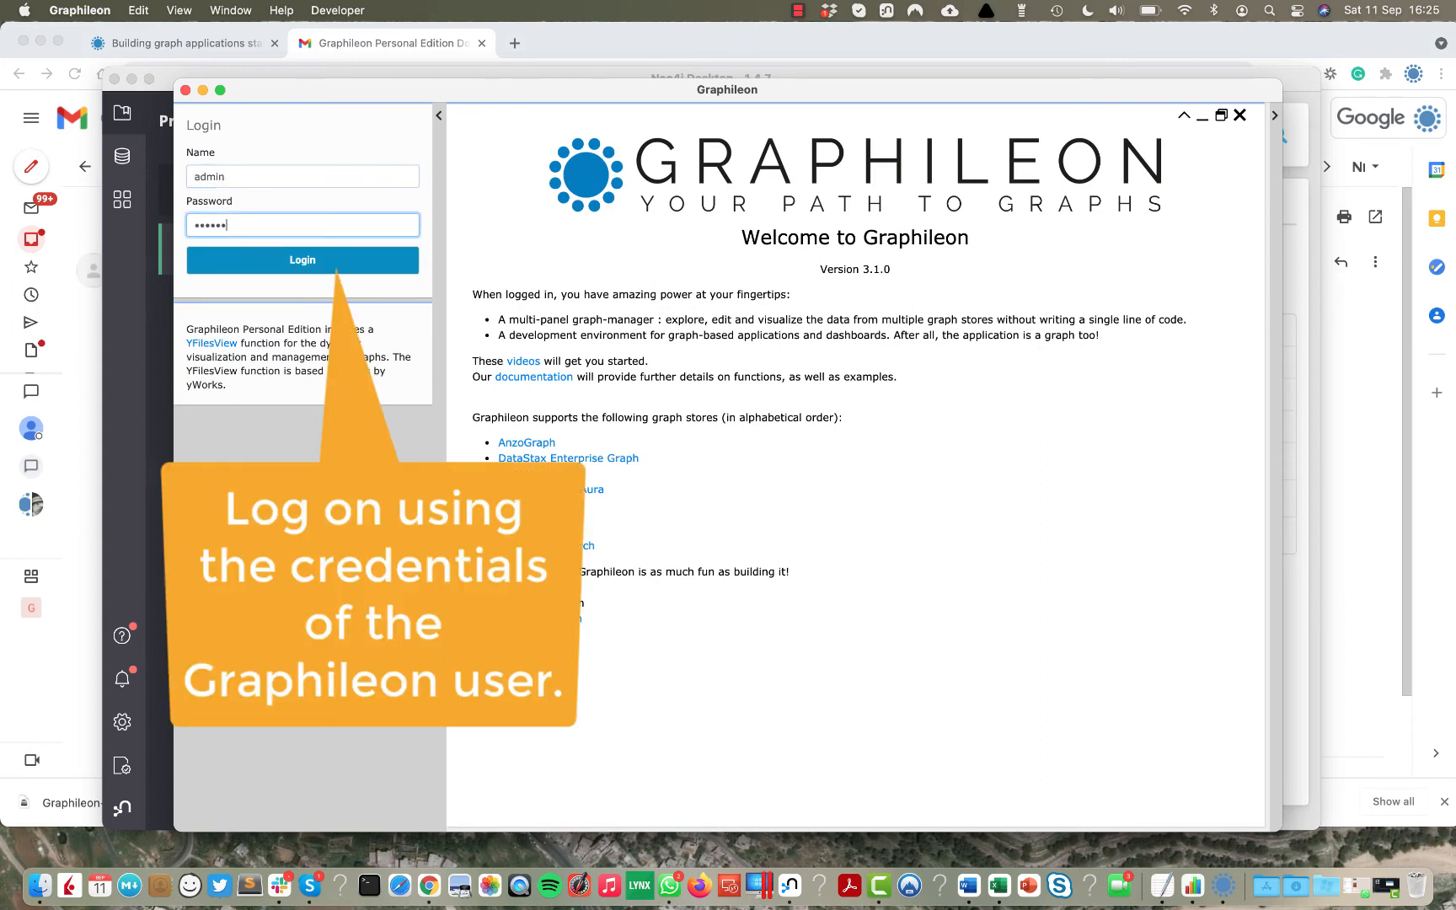
left_click(302, 266)
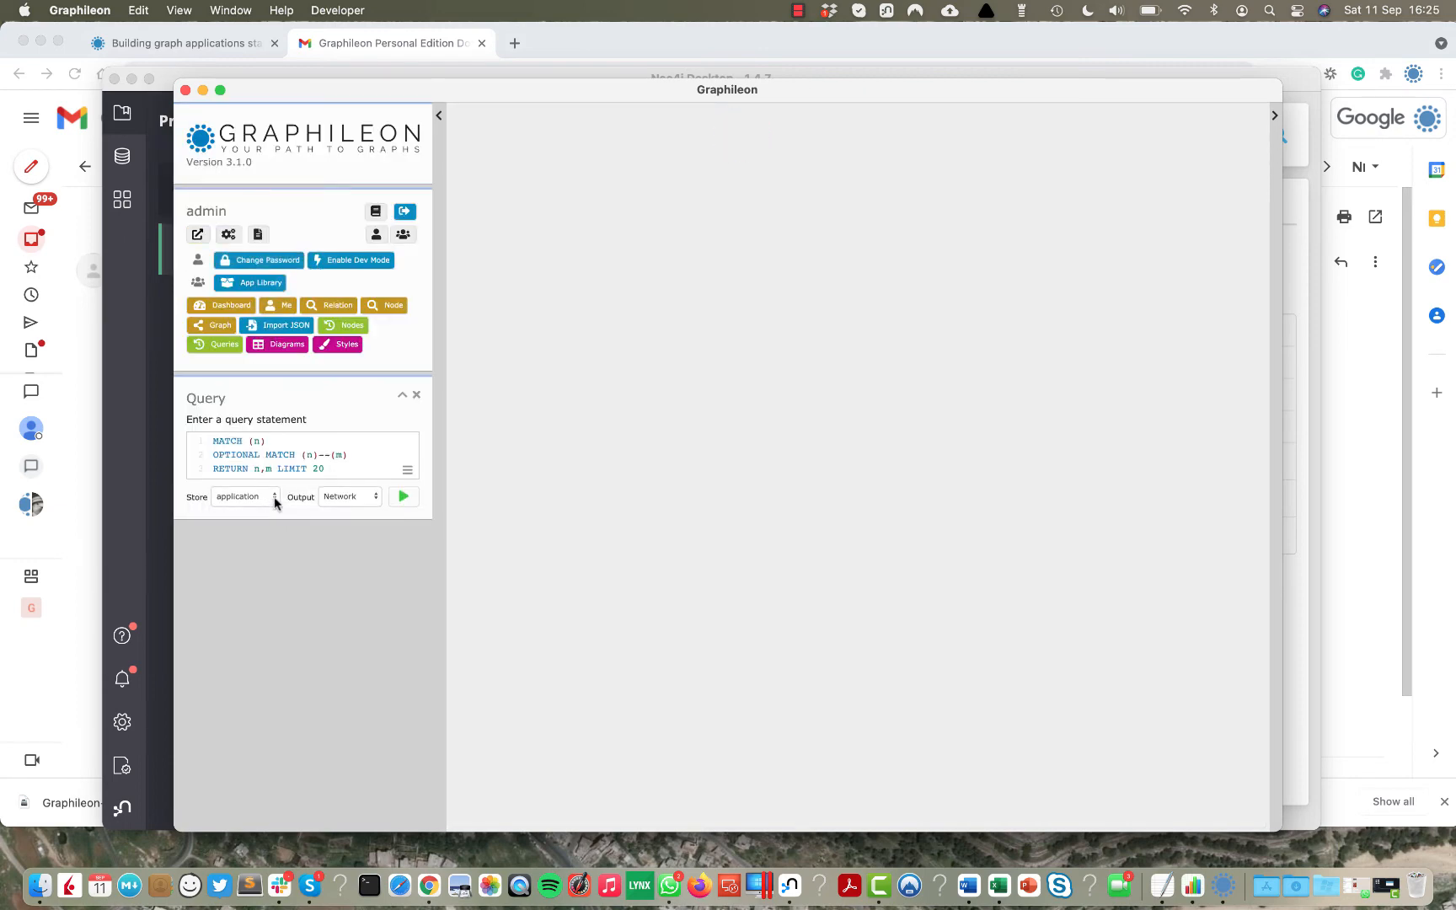
Run the default query on the data store, then the application store, and close the graph panel.
left_click(273, 497)
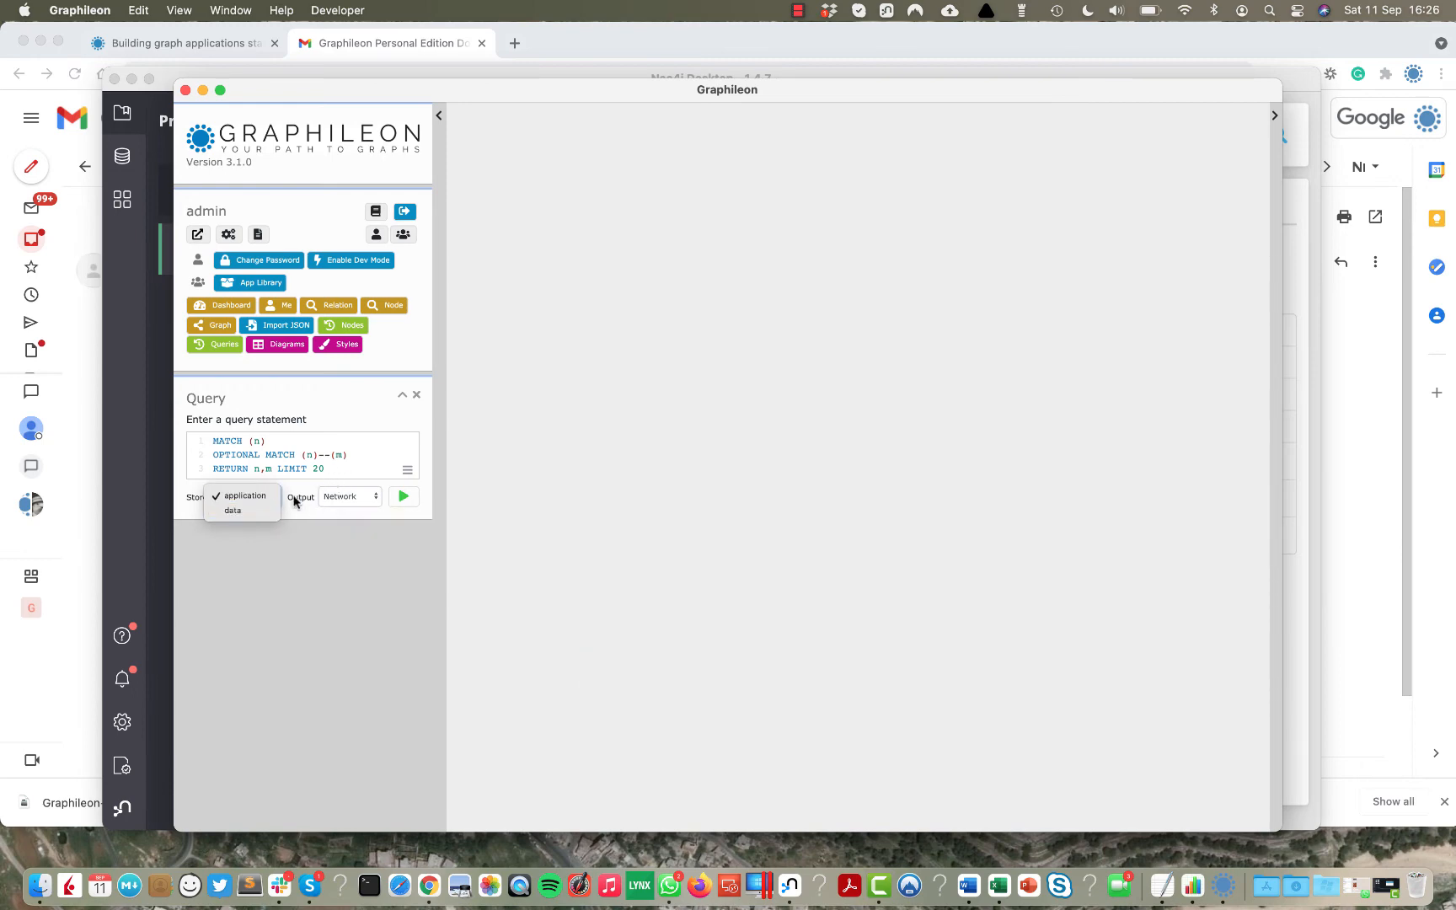
left_click(253, 510)
left_click(403, 499)
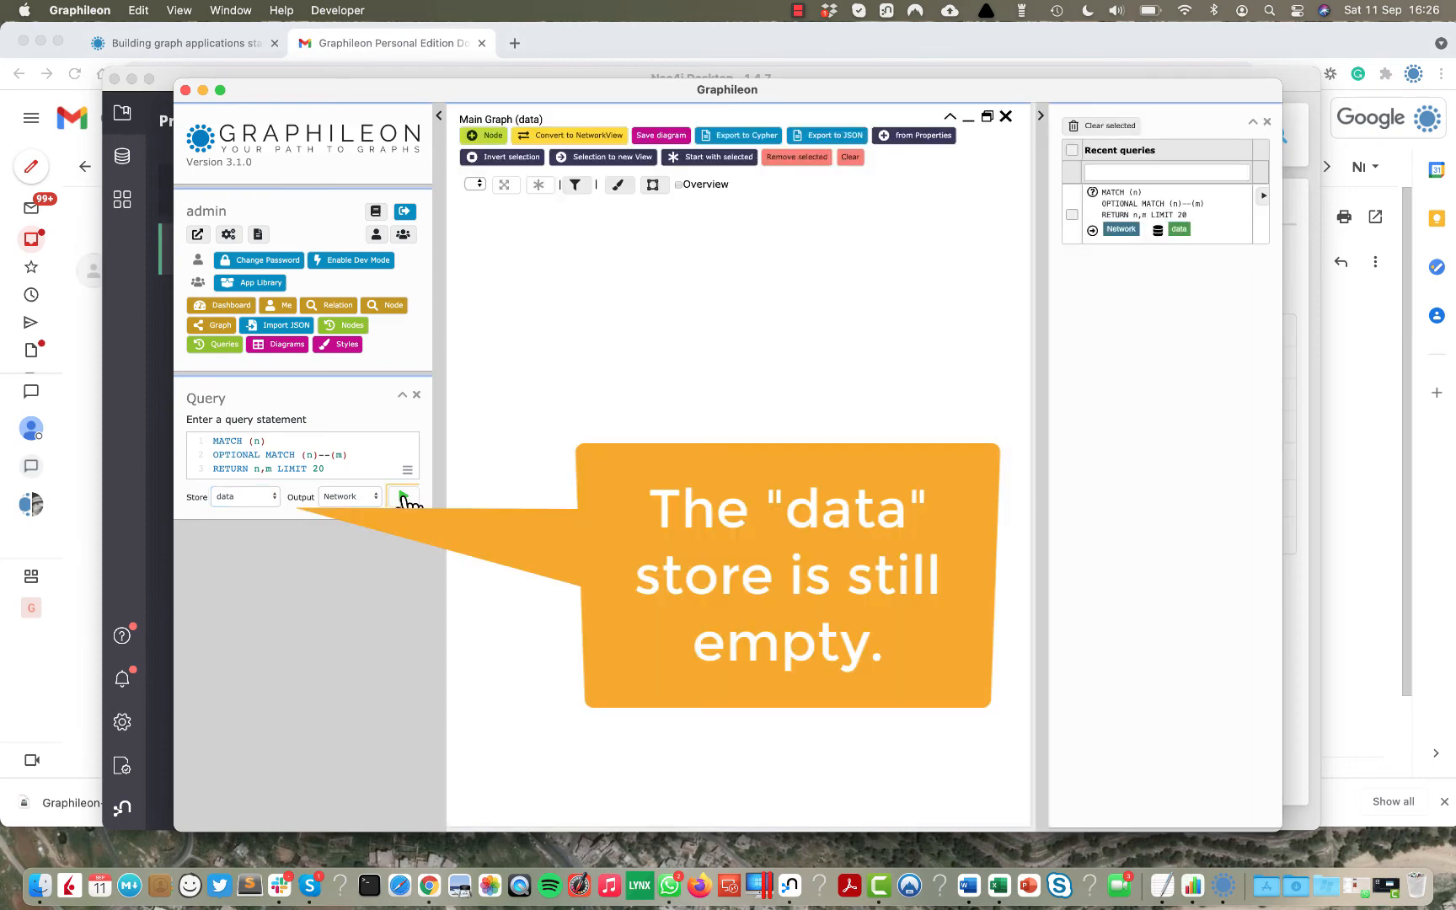
left_click(274, 502)
left_click(244, 484)
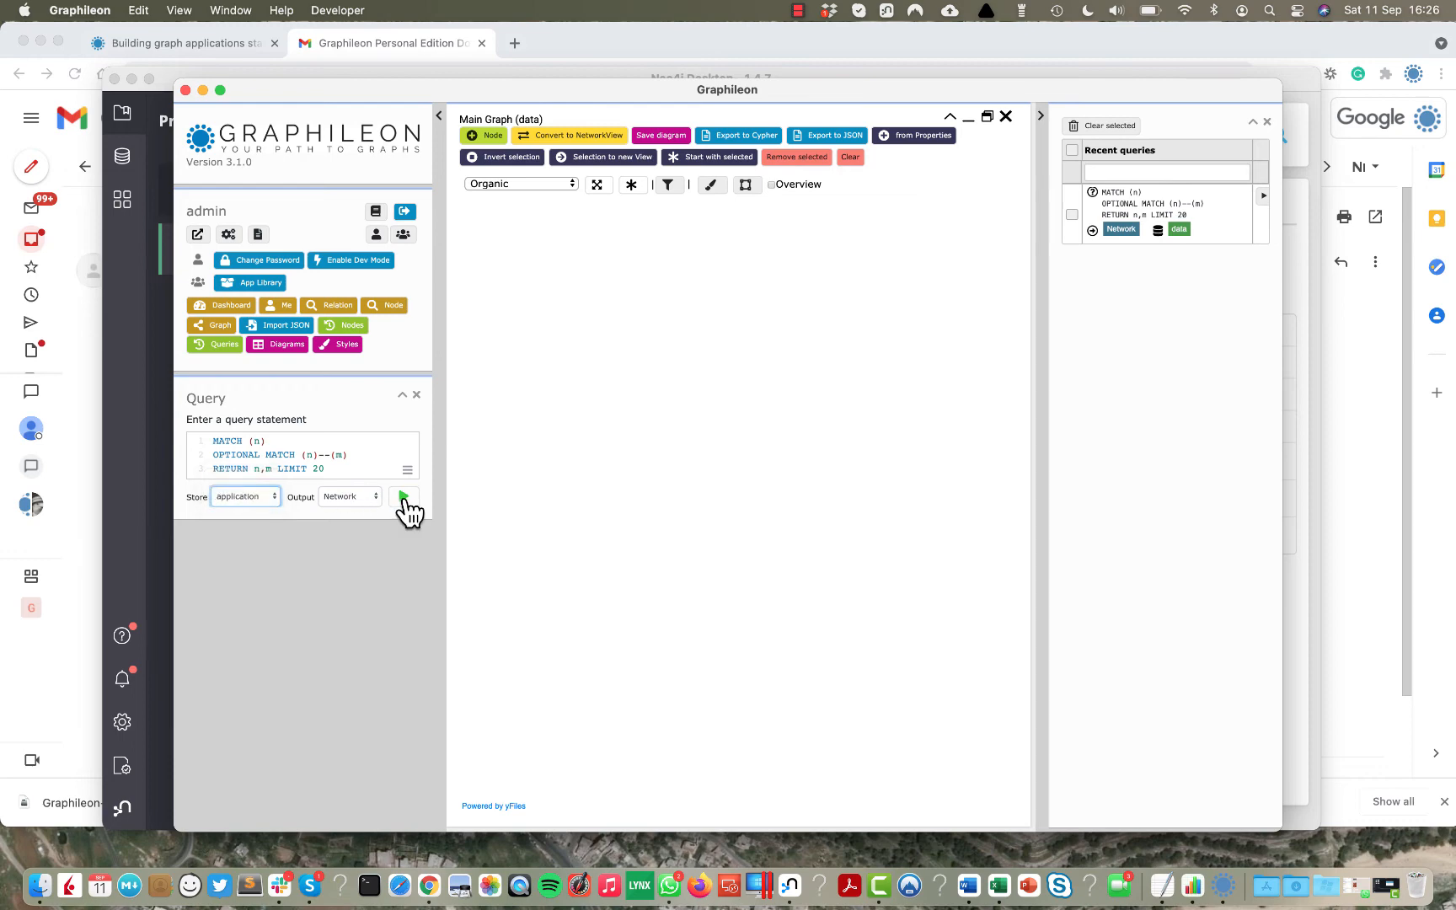
left_click(404, 497)
left_click(403, 498)
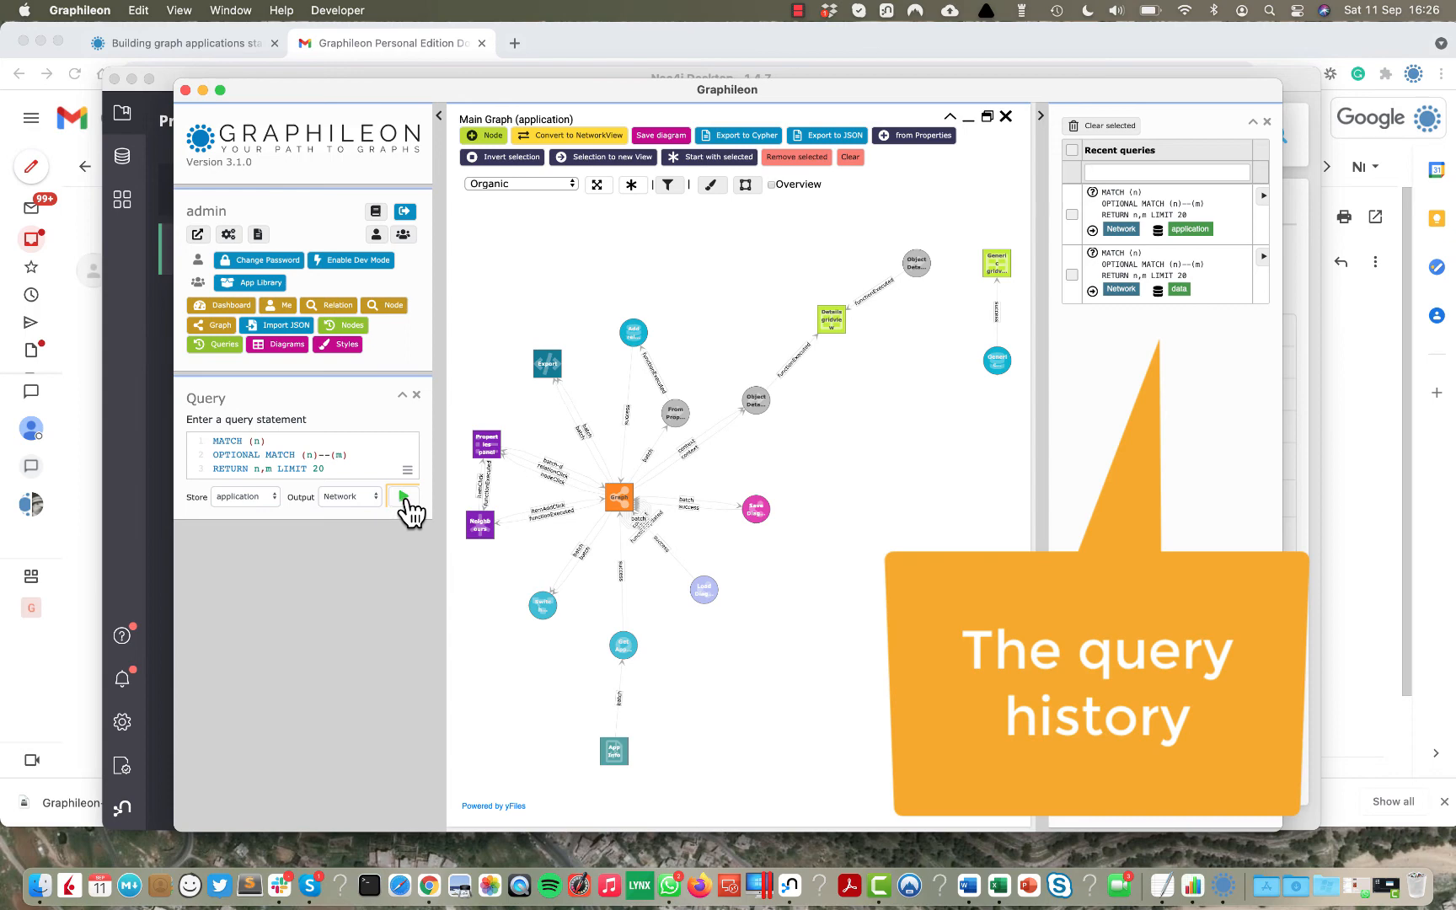
left_click(1007, 118)
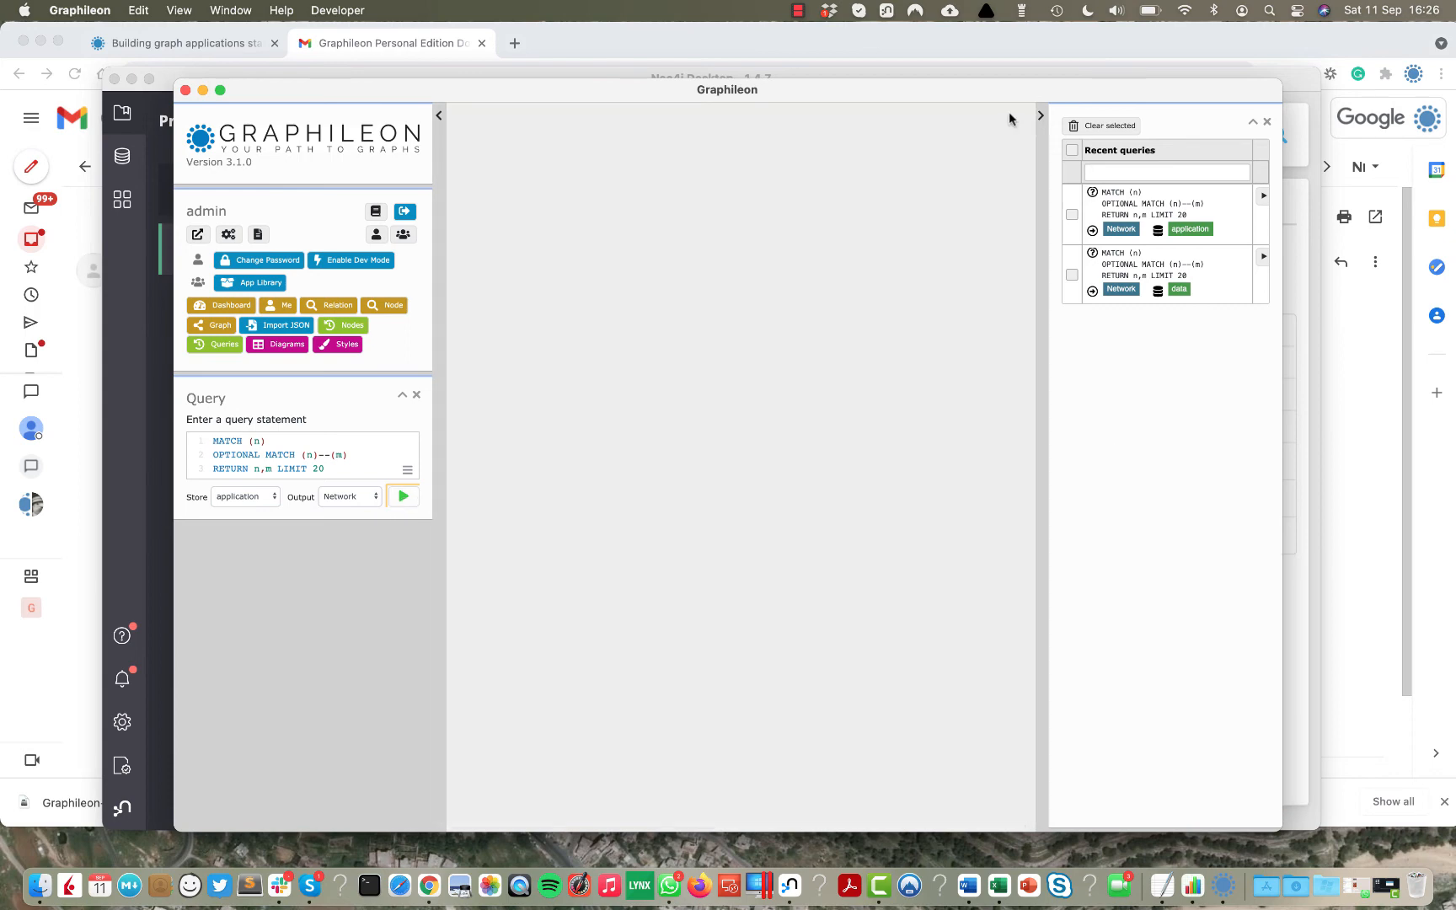
Preview the Hello World example app's logic in the App Library and install it.
left_click(271, 285)
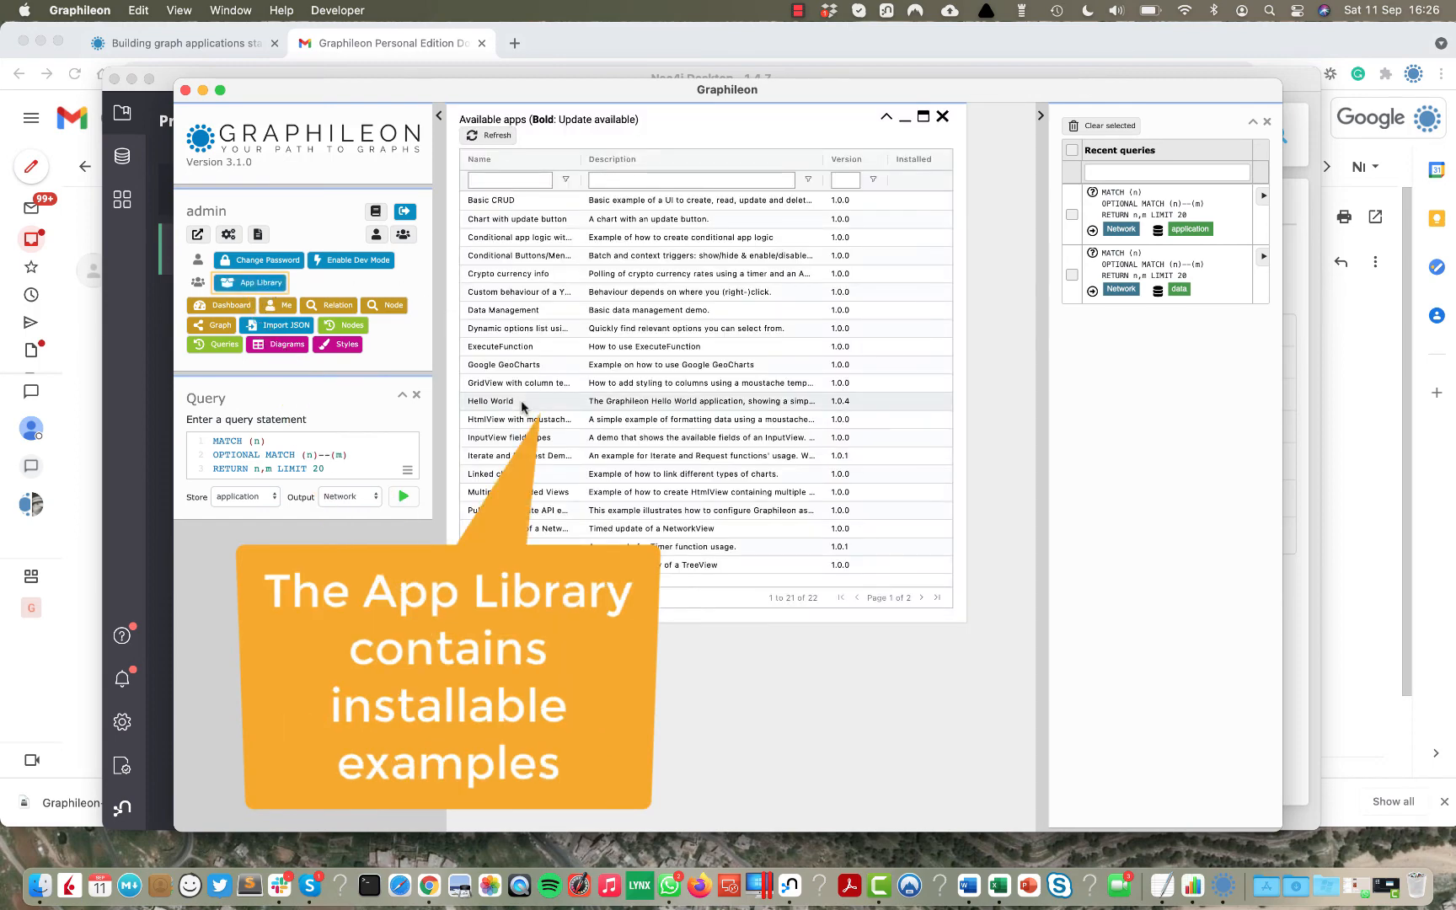
left_click(522, 403)
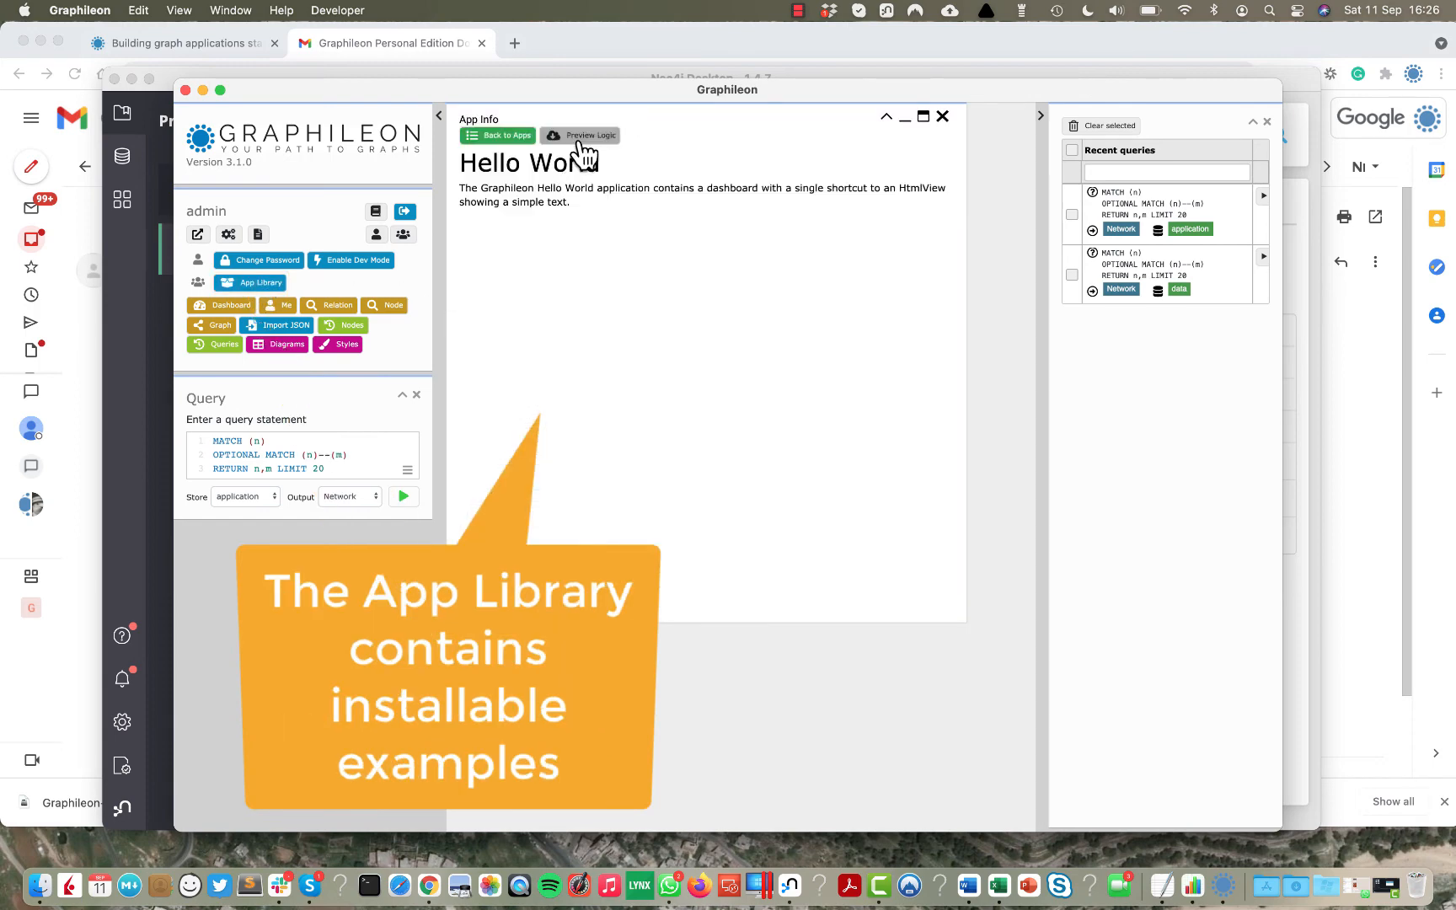
left_click(581, 140)
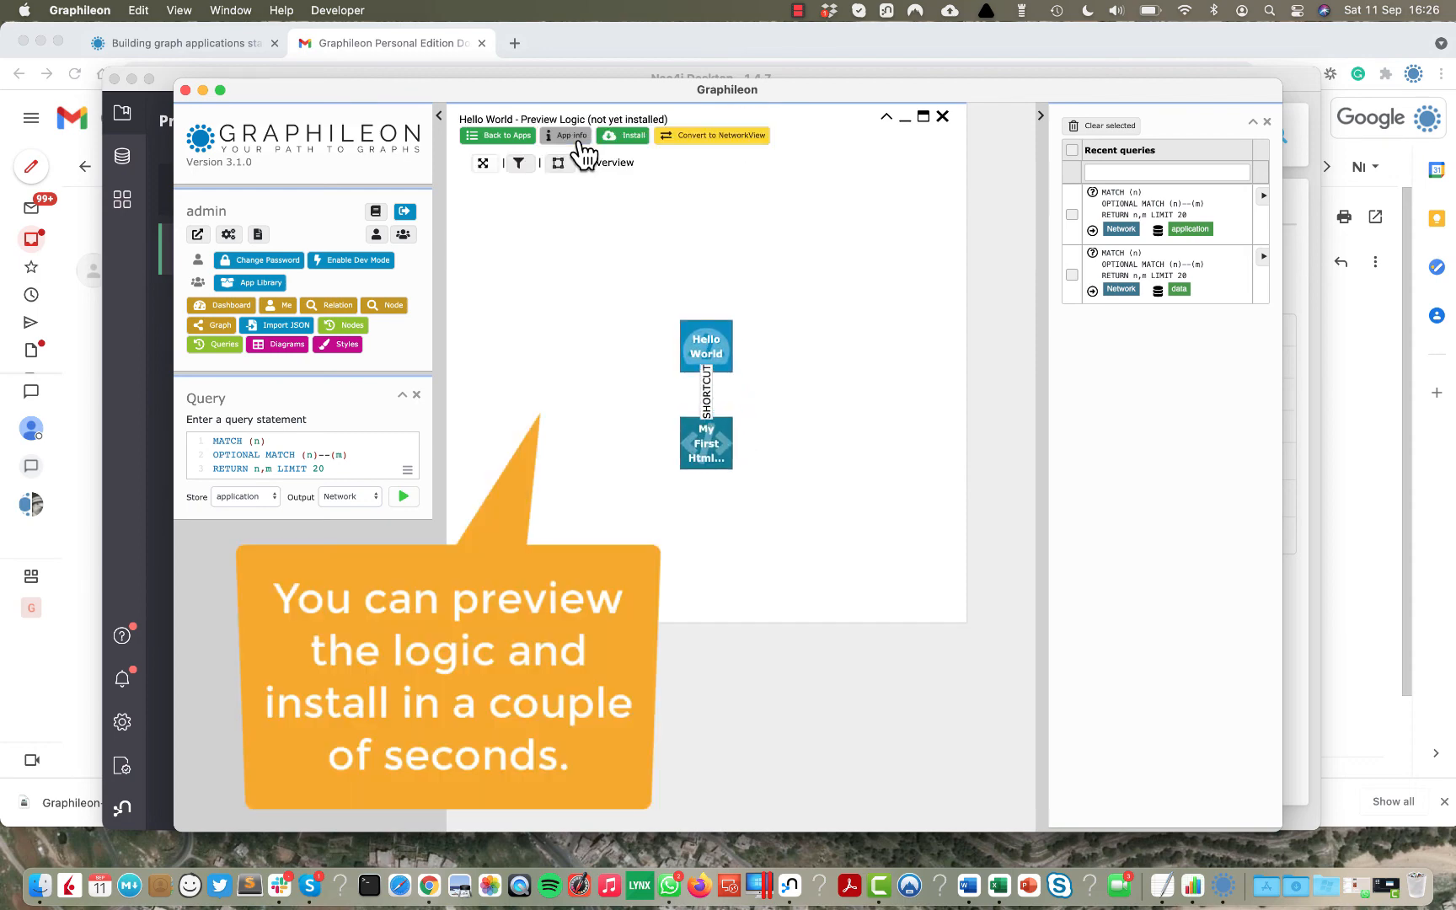
left_click(630, 140)
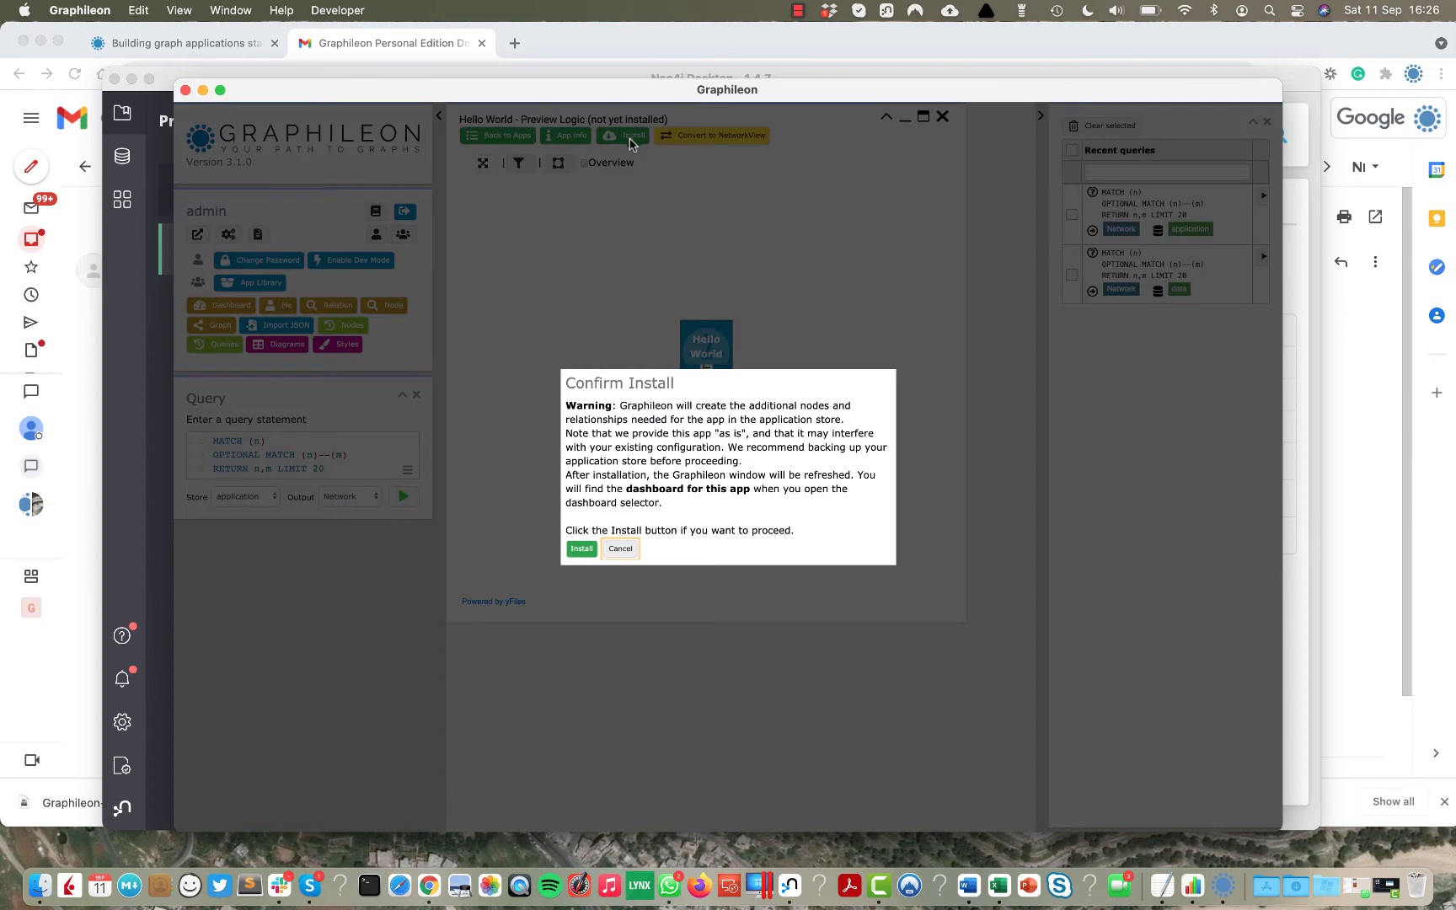
left_click(582, 549)
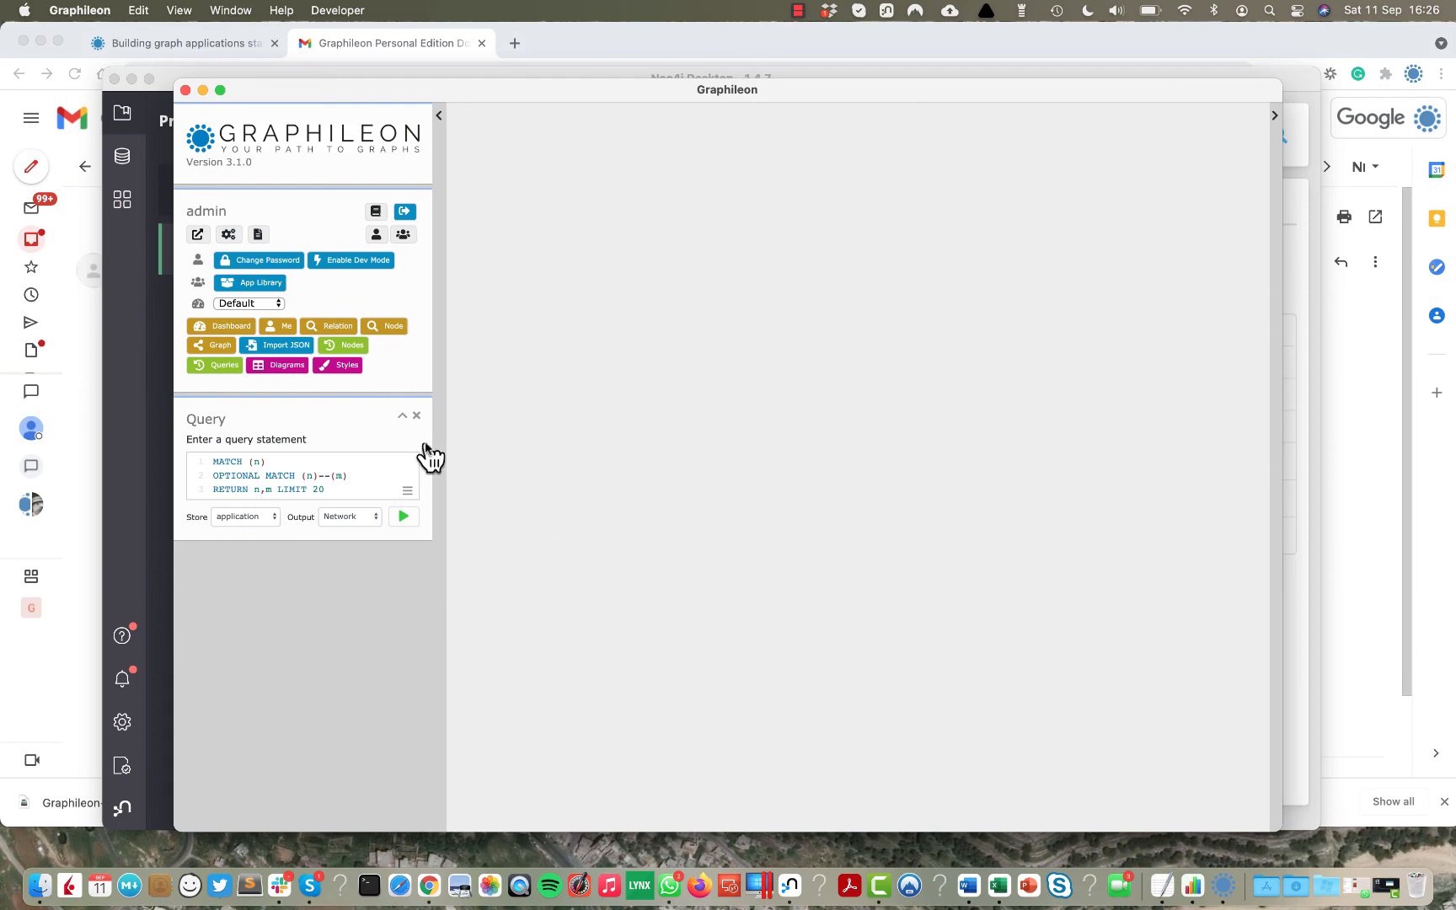
Switch to the Hello World dashboard and open its shortcut view showing 'Hello World! 1.04'.
left_click(277, 304)
left_click(276, 324)
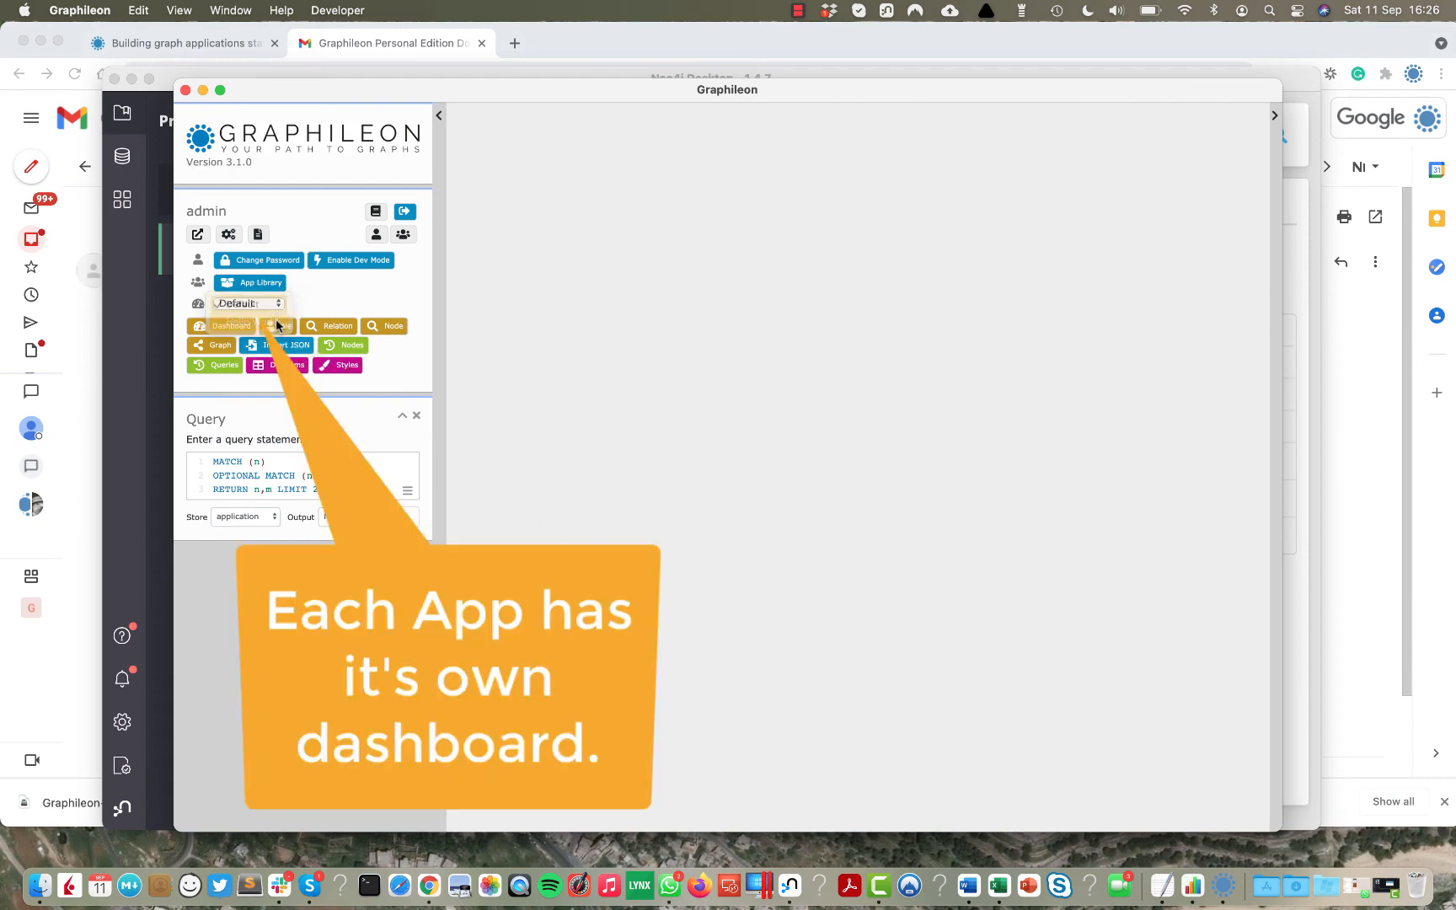
left_click(255, 249)
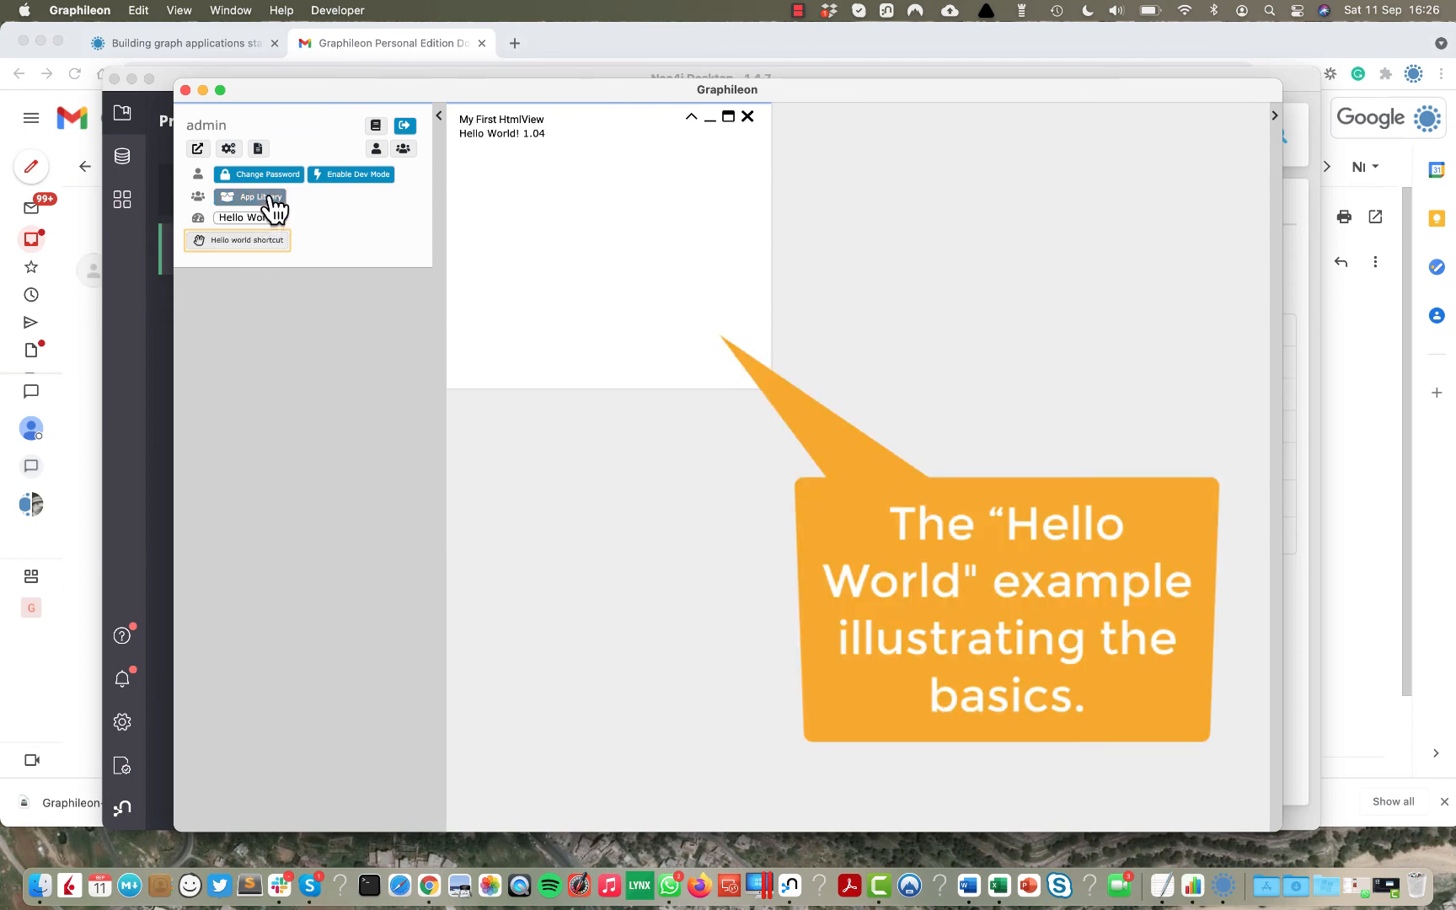
left_click(272, 196)
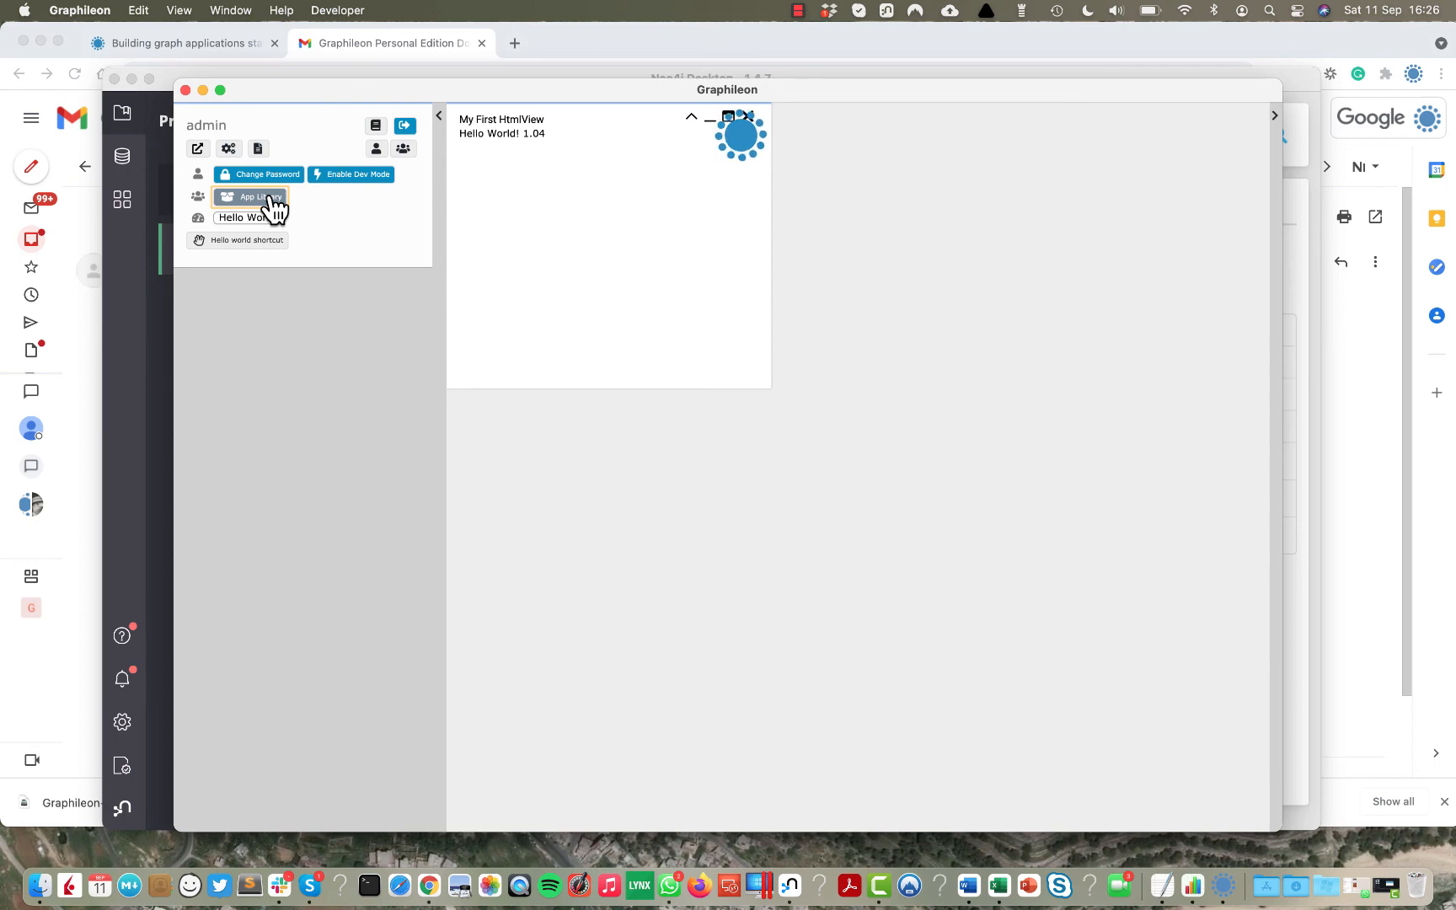
Install the InputView field types app from the App Library after previewing its logic.
left_click(552, 457)
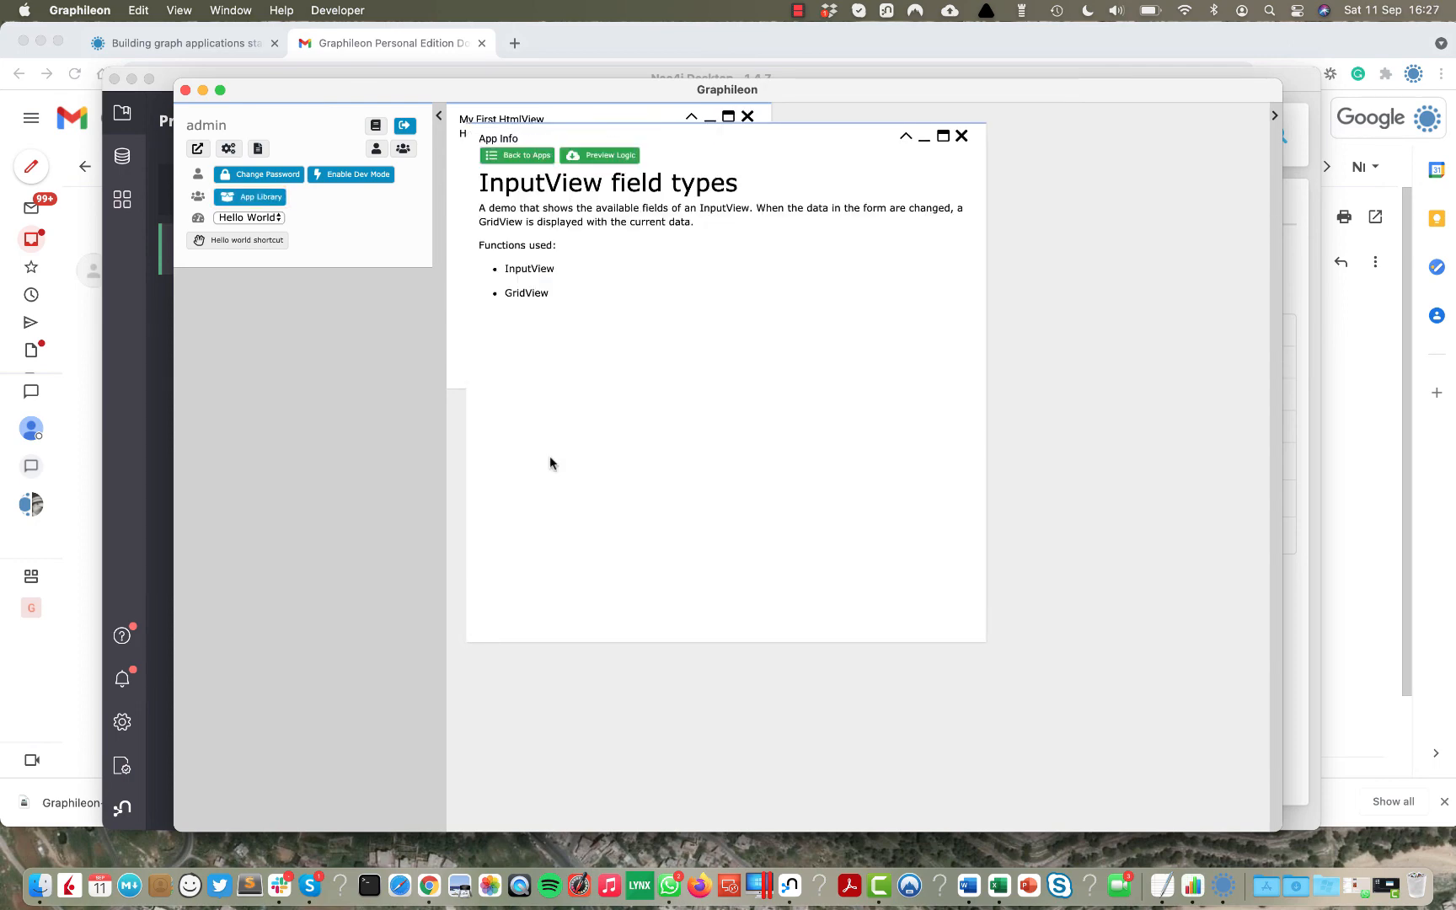
left_click(617, 161)
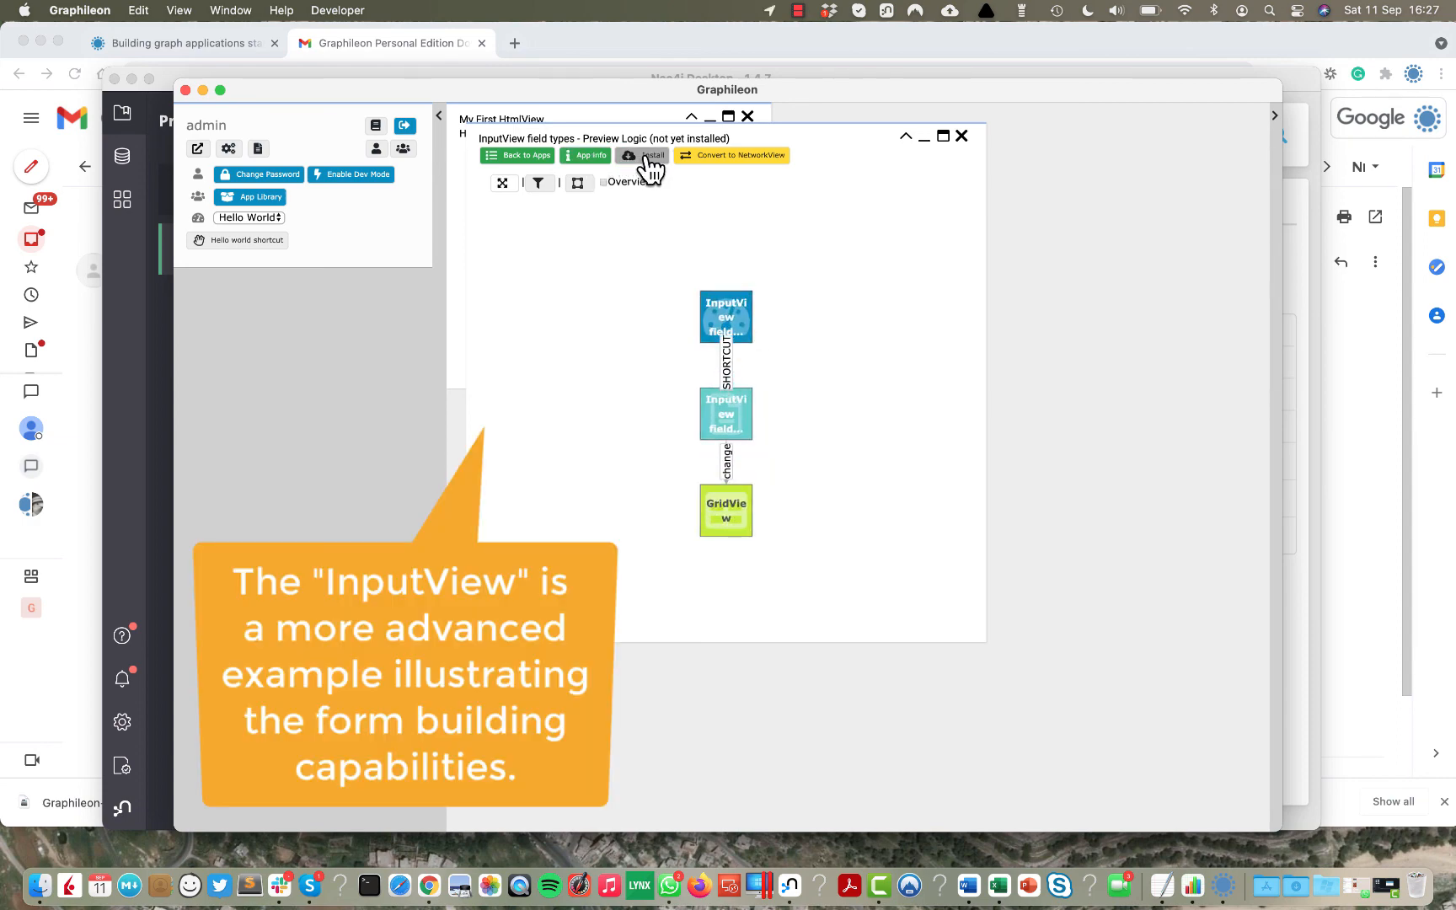
left_click(647, 159)
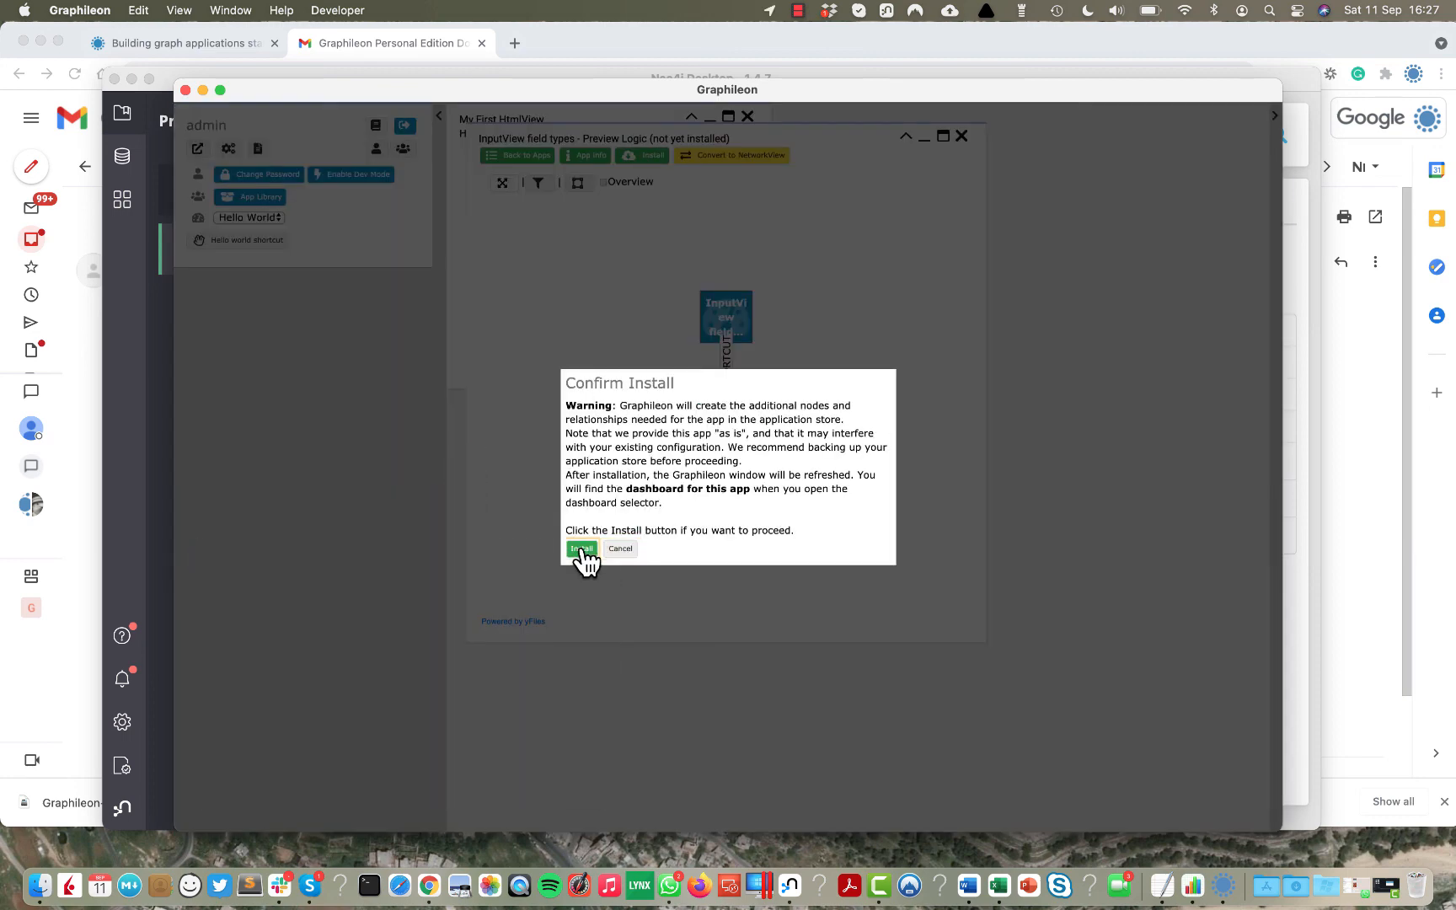
left_click(581, 549)
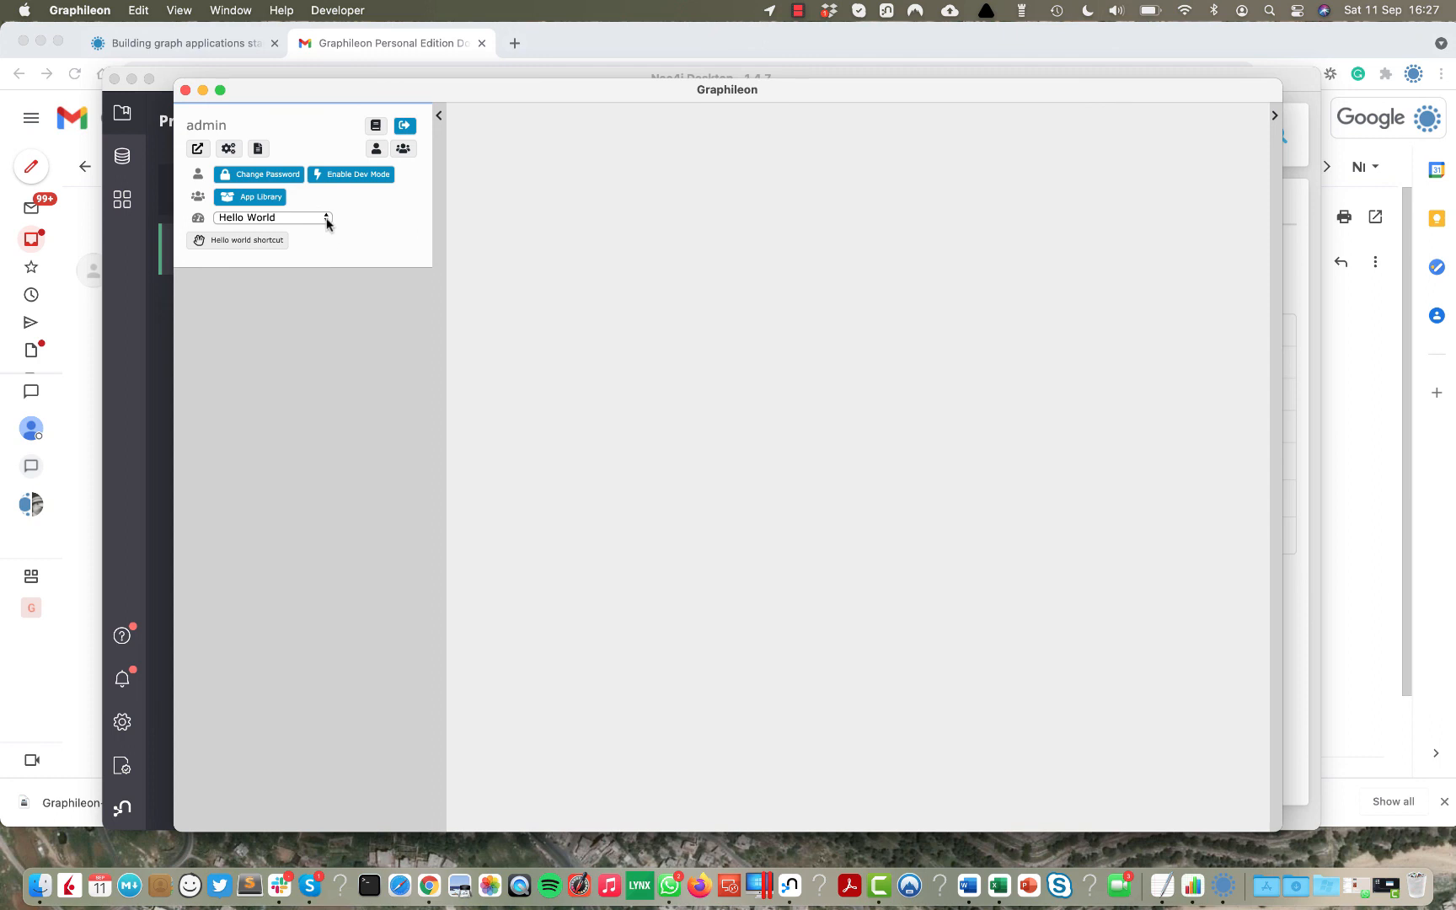
Switch to the InputView field types dashboard and open its InputView form.
left_click(325, 218)
left_click(317, 238)
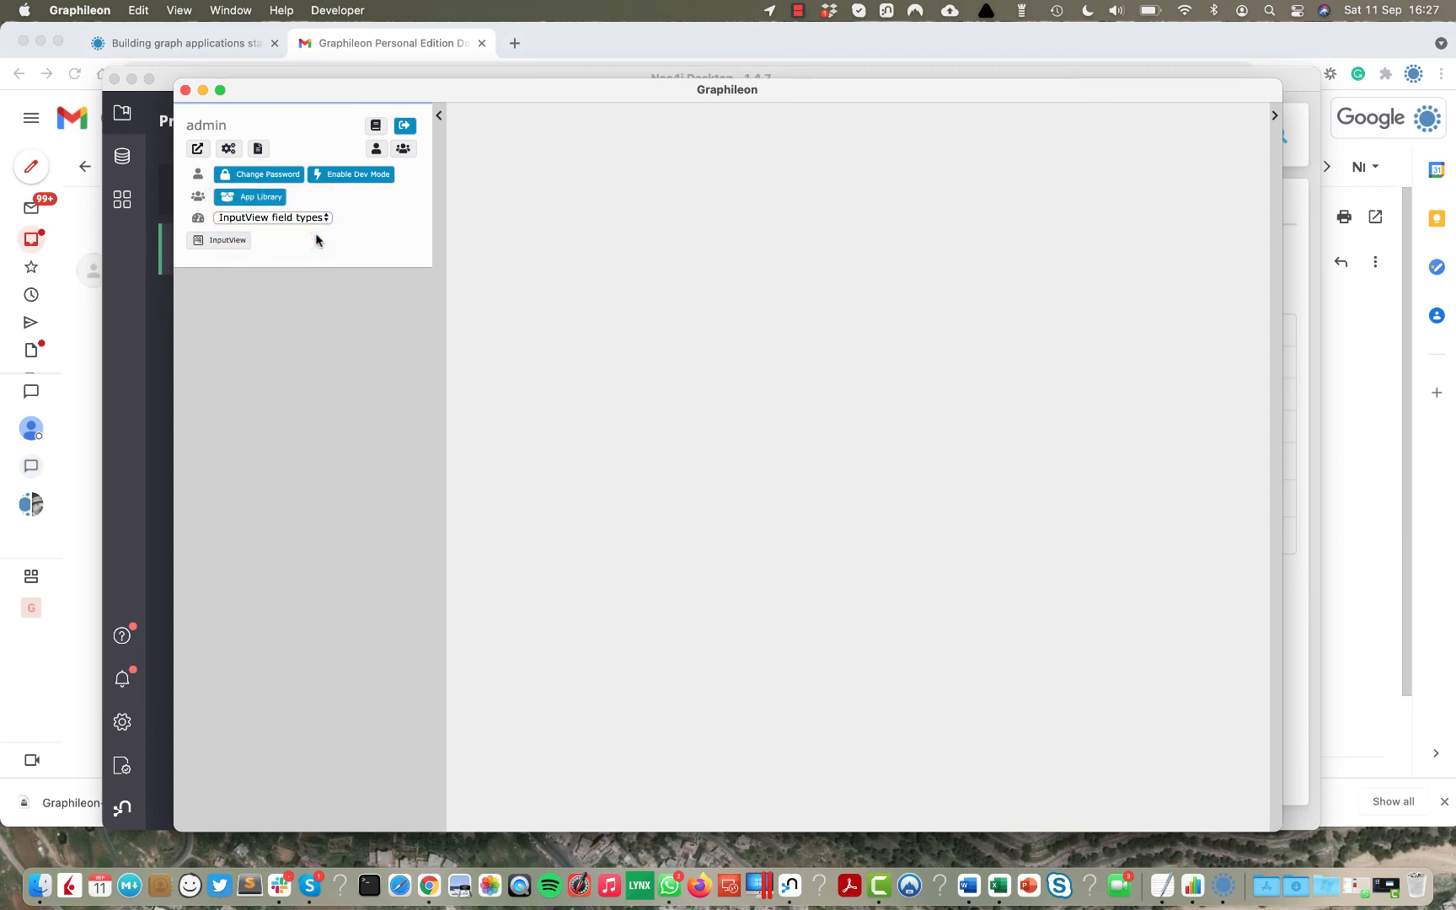
left_click(225, 245)
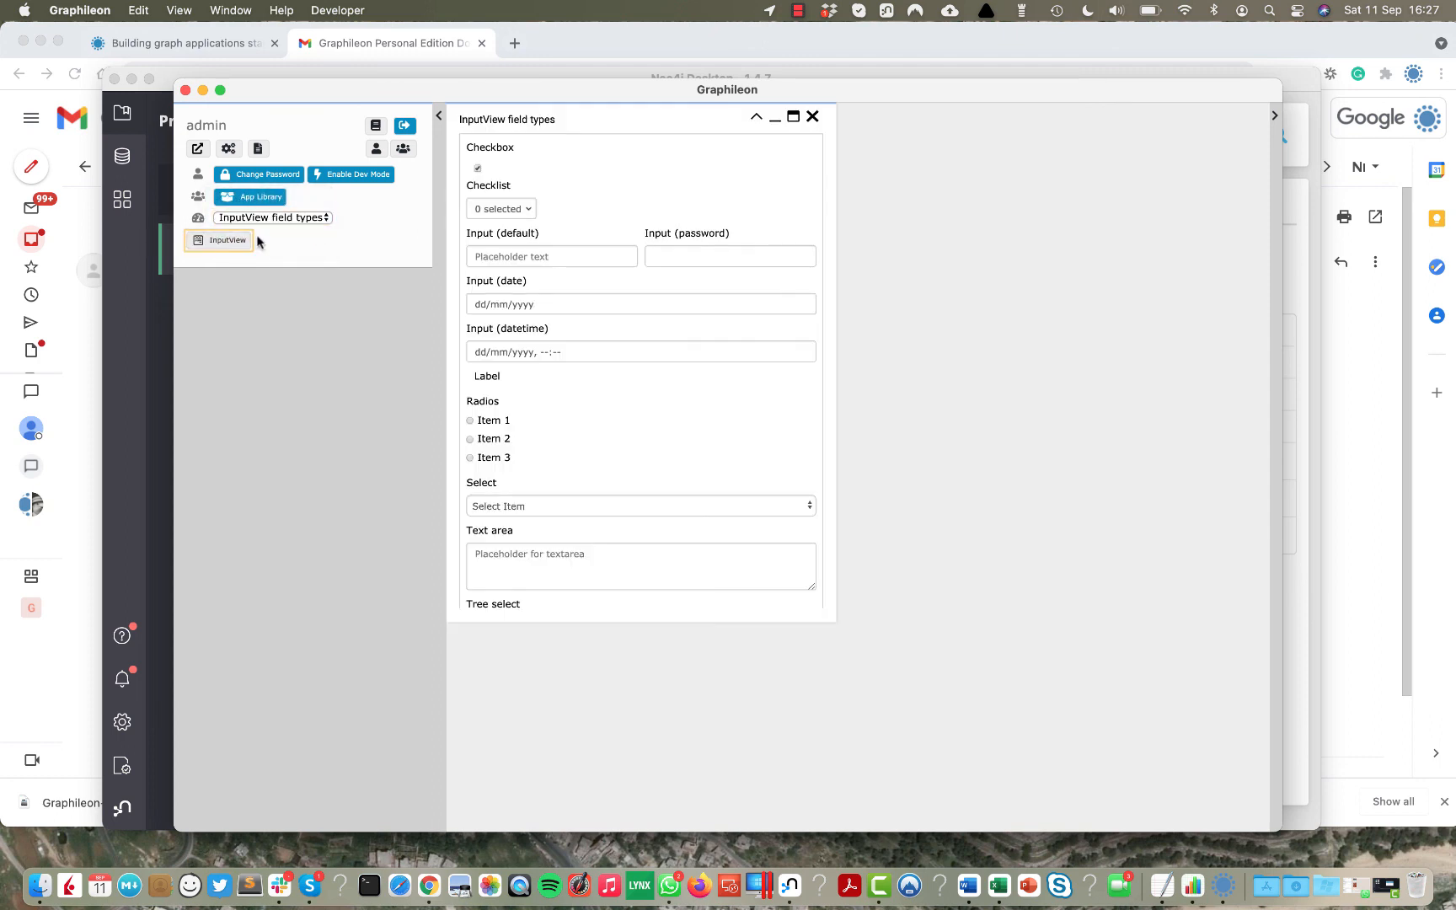
Fill the form with date 18/09/2021, Radios Item 1 and Select Item 1, with the GridView beside it.
left_click(802, 308)
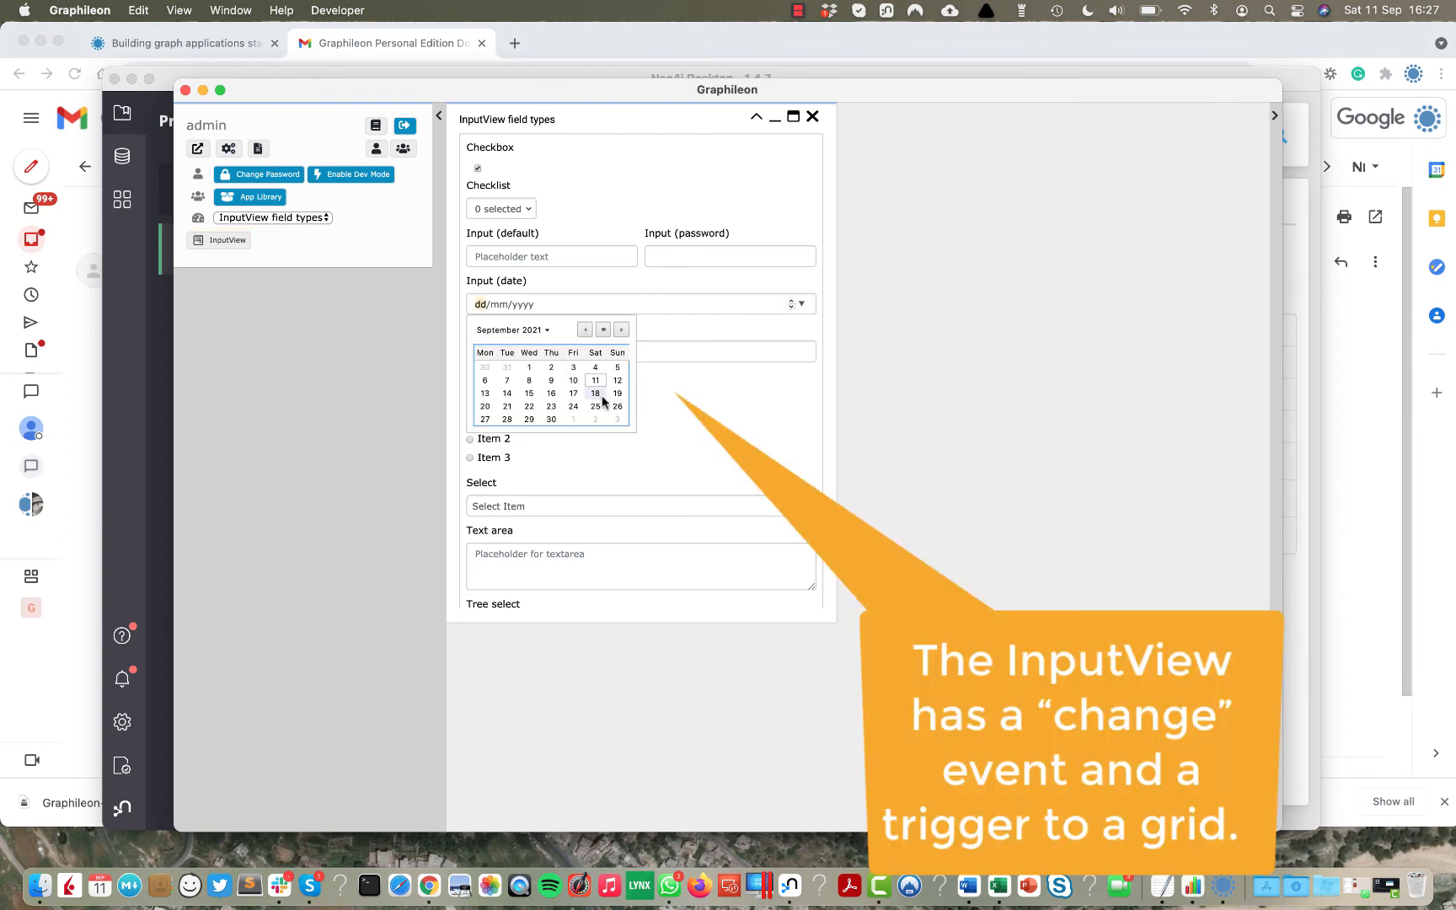
left_click(596, 395)
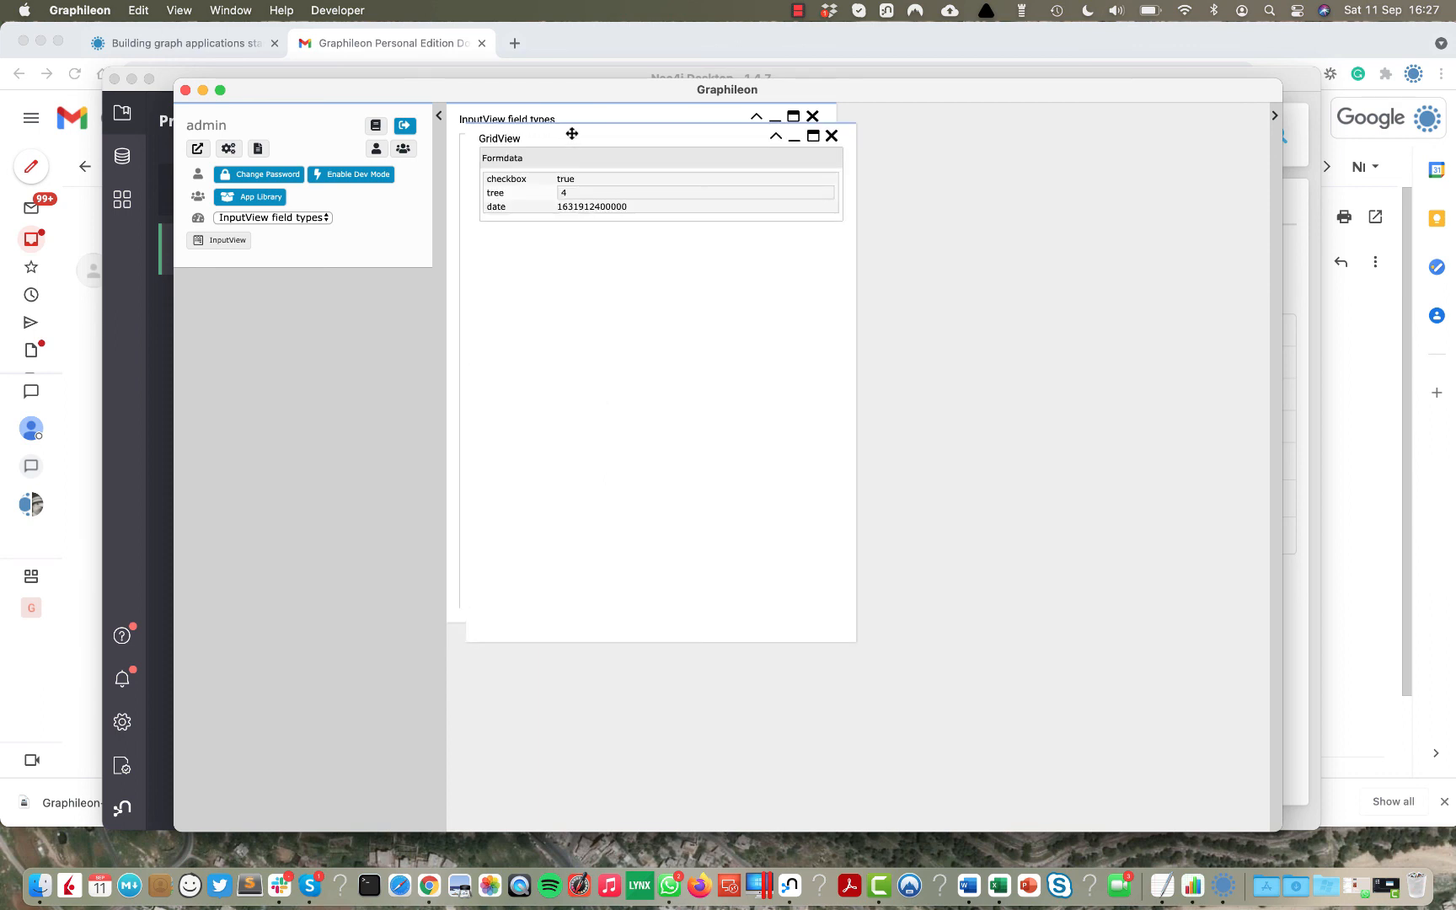
left_click_drag(572, 134, 981, 118)
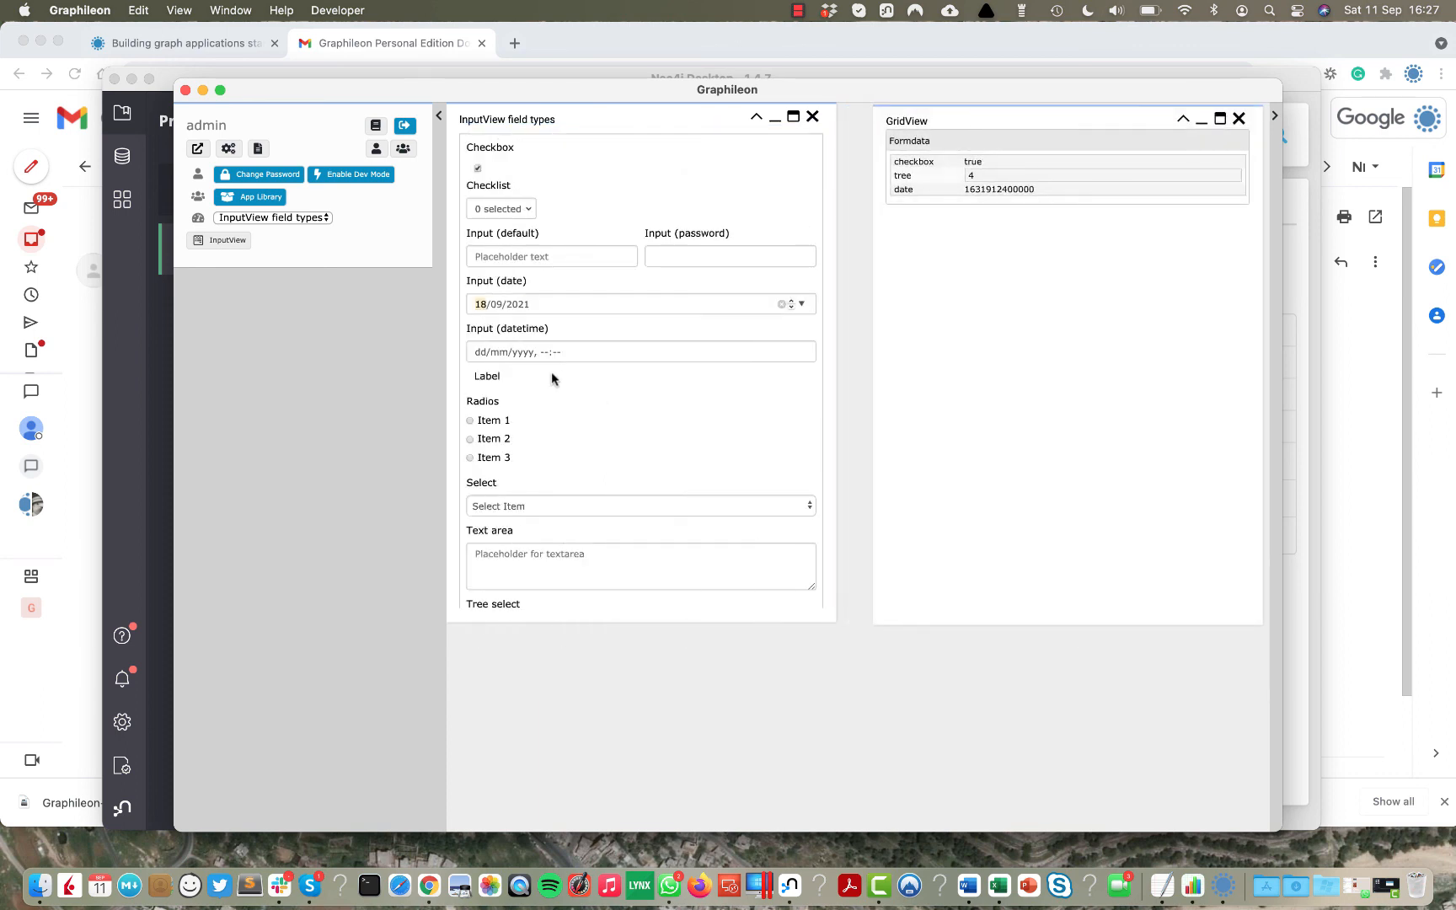
left_click(470, 420)
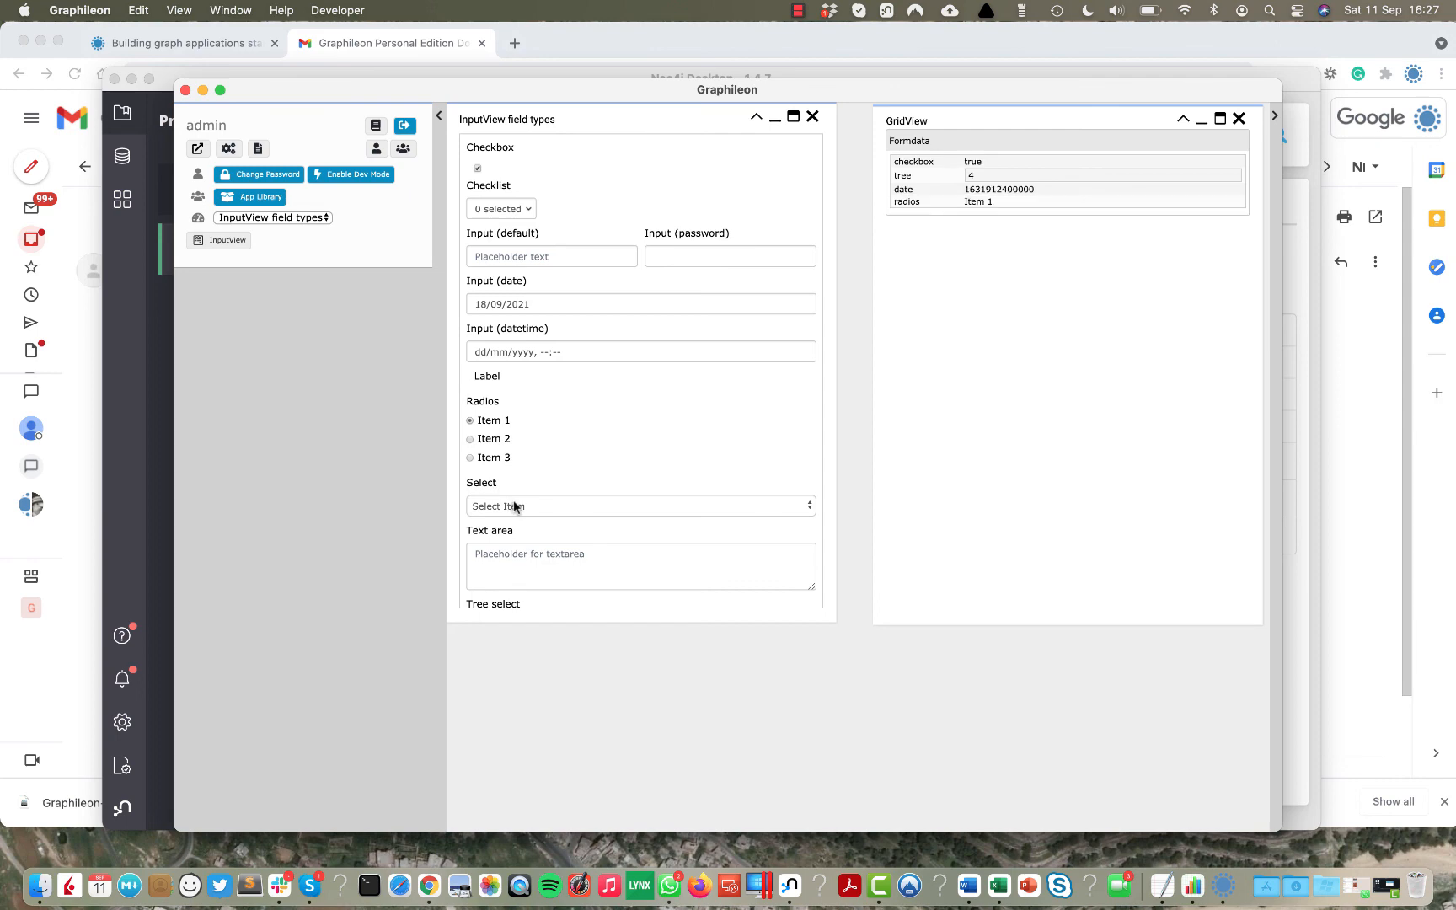
left_click(515, 505)
left_click(509, 524)
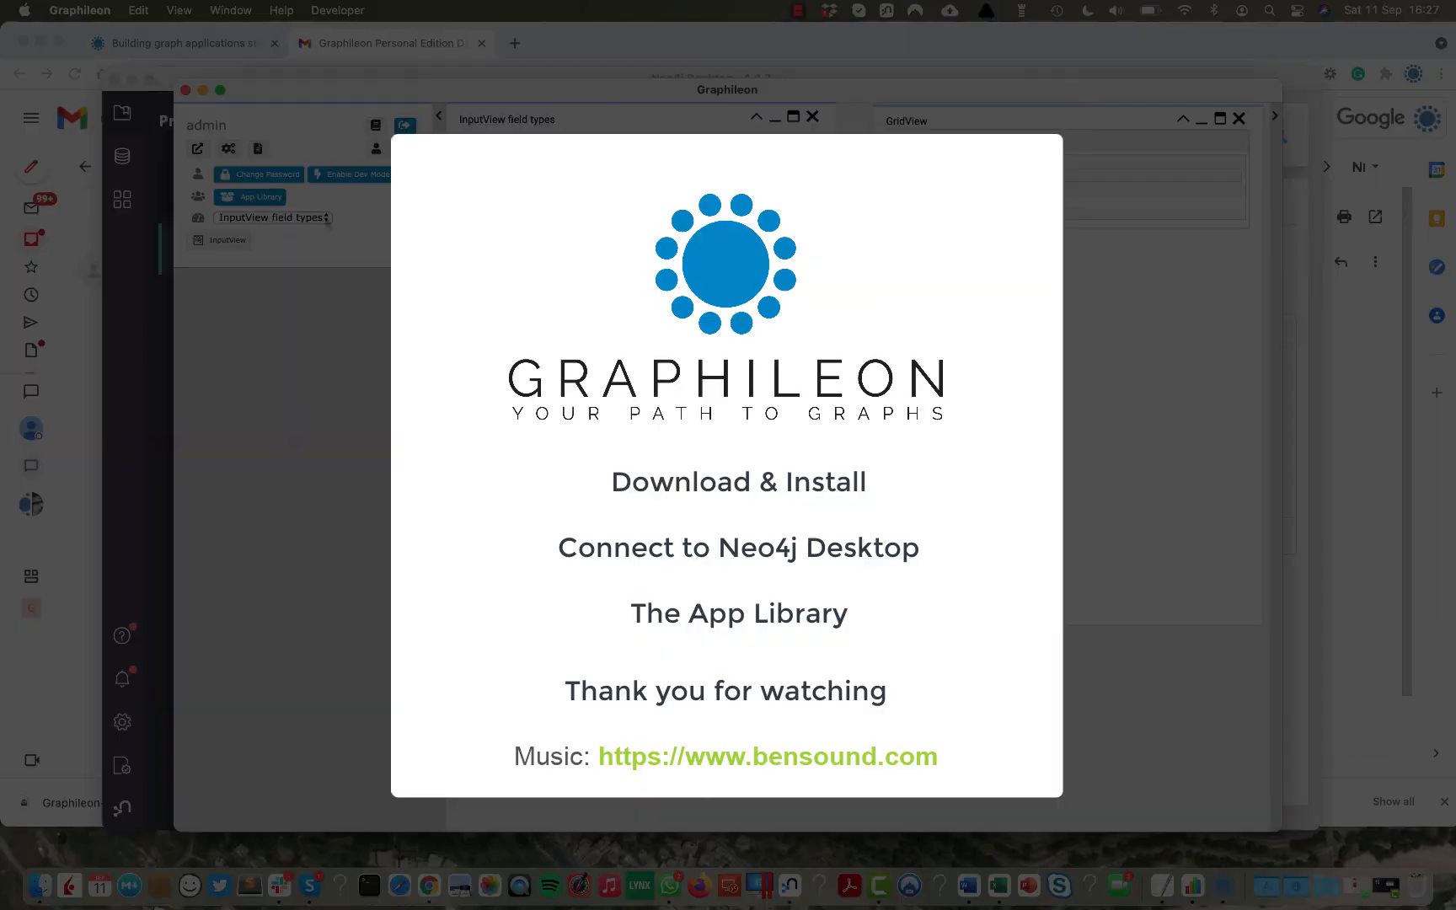
left_click(325, 218)
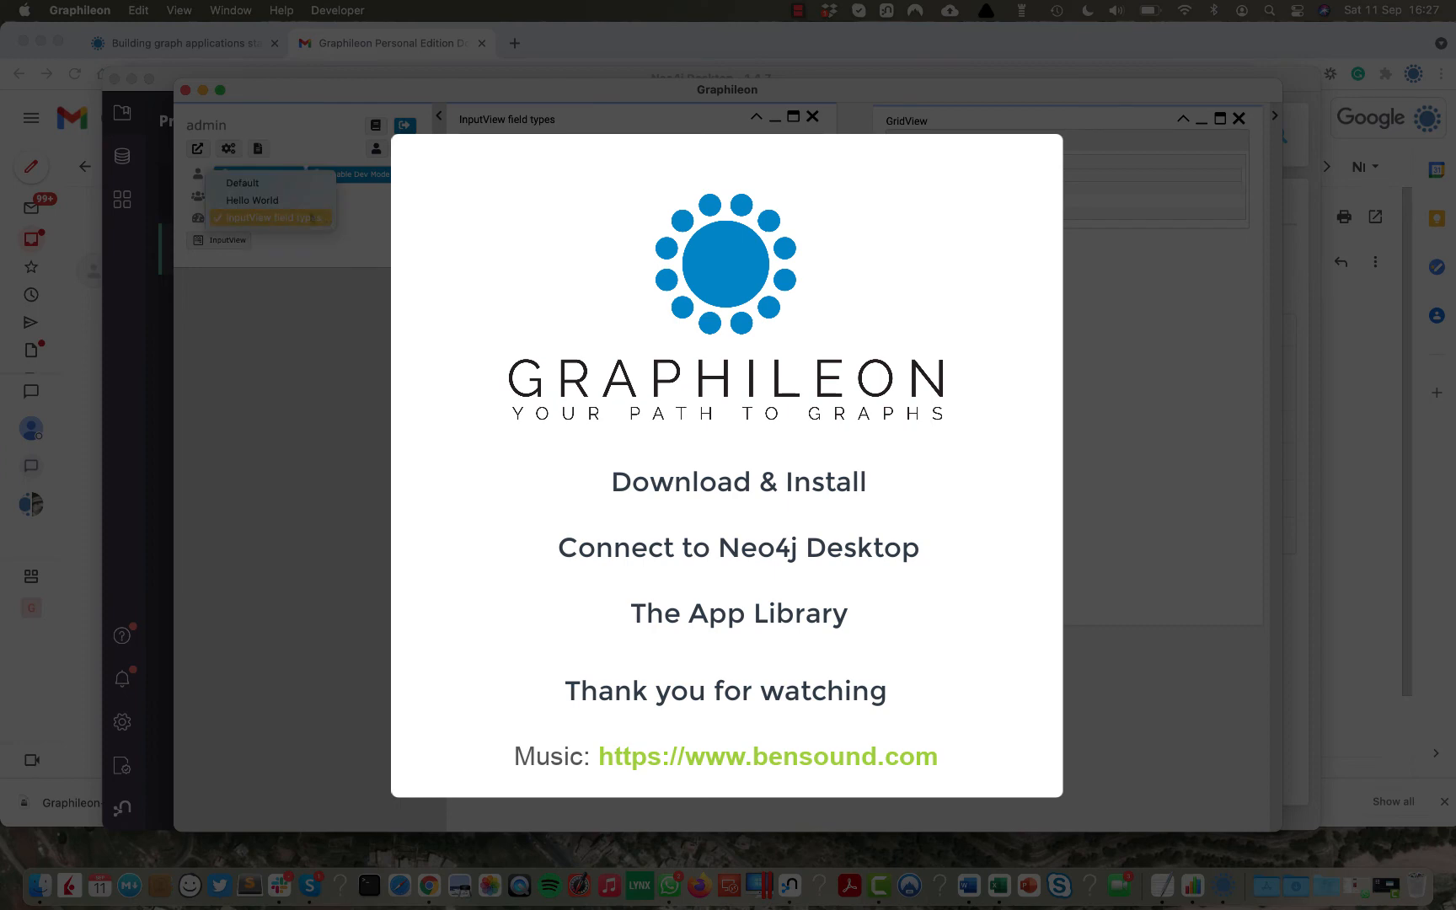